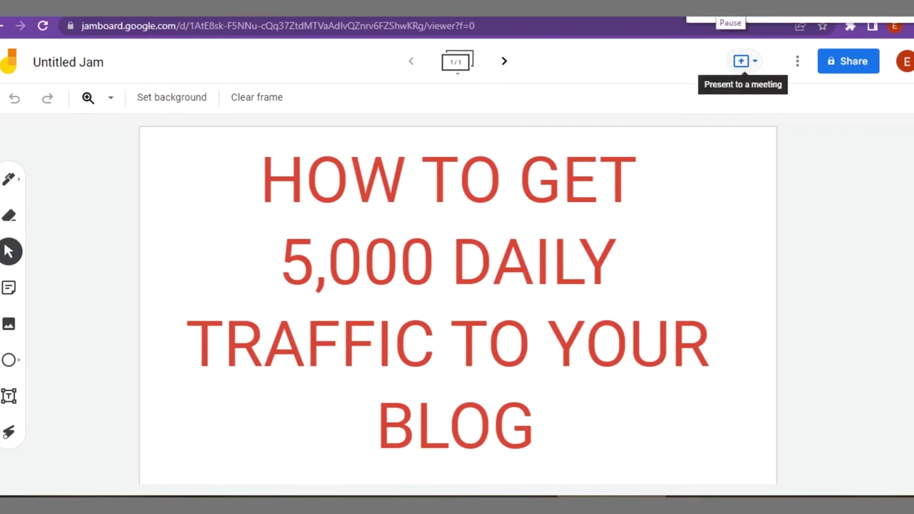
Add a new blank second frame to the jam and open it.
click(463, 66)
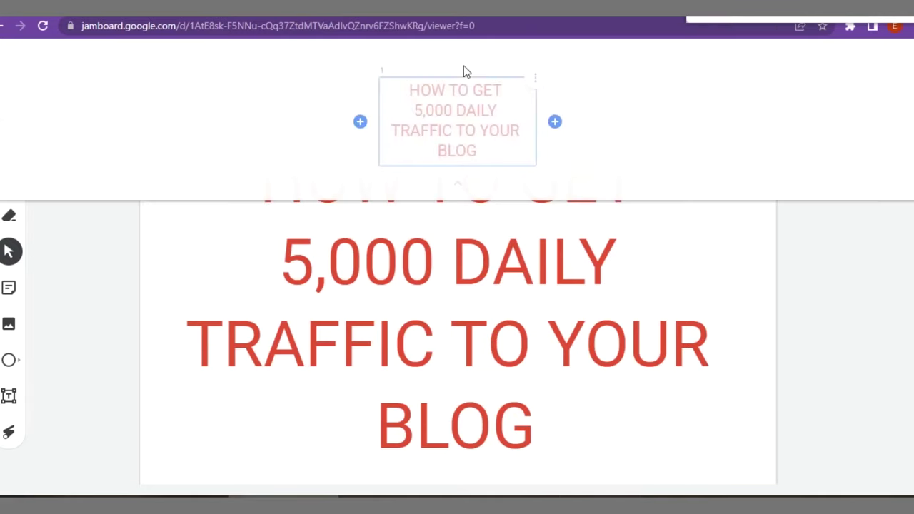
click(557, 123)
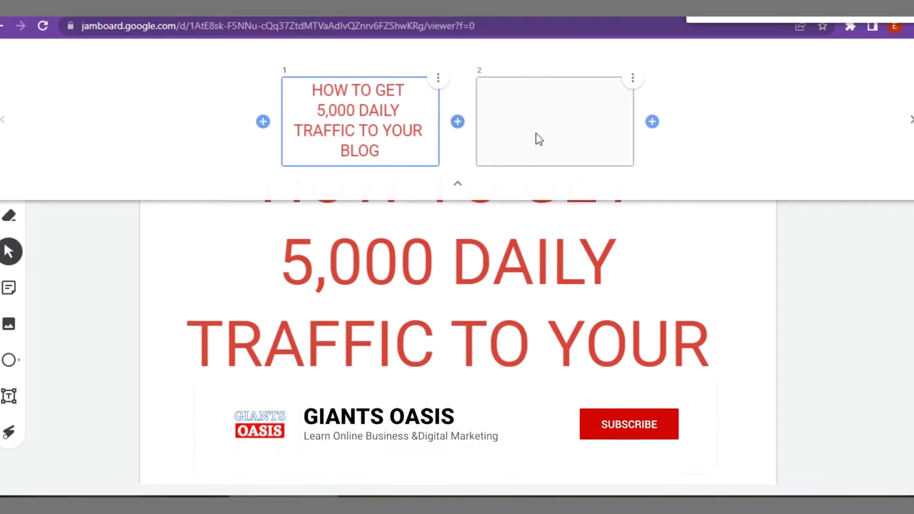
click(536, 132)
click(504, 347)
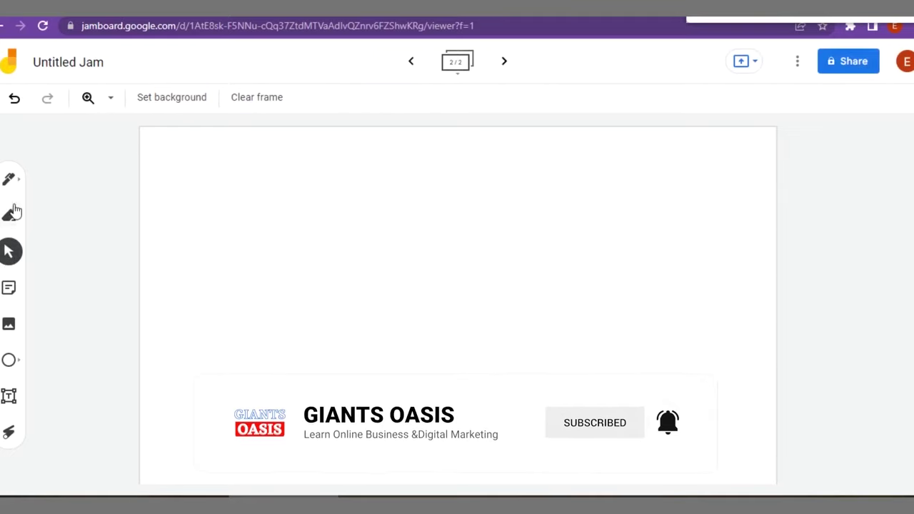
Add two yellow sticky notes reading 'YOUR BLOG' and 'YOUR CONTENTS' to frame 2.
click(7, 184)
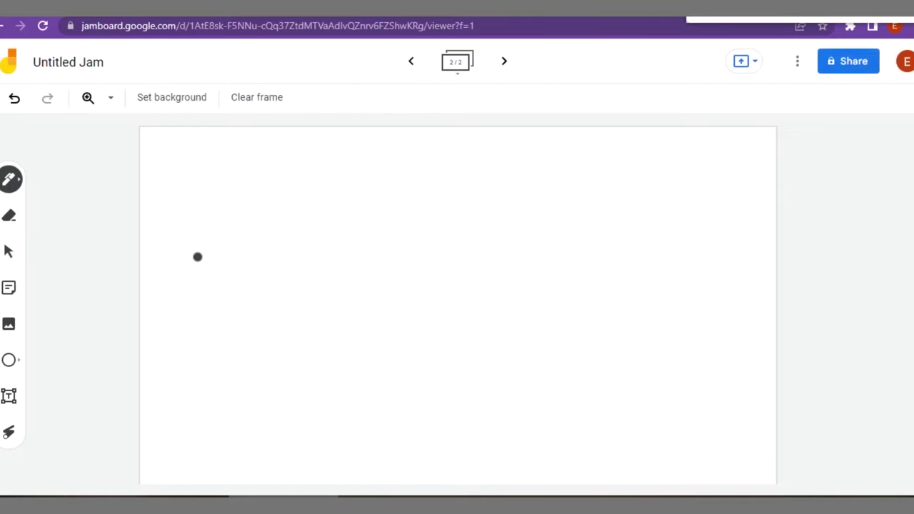
click(10, 292)
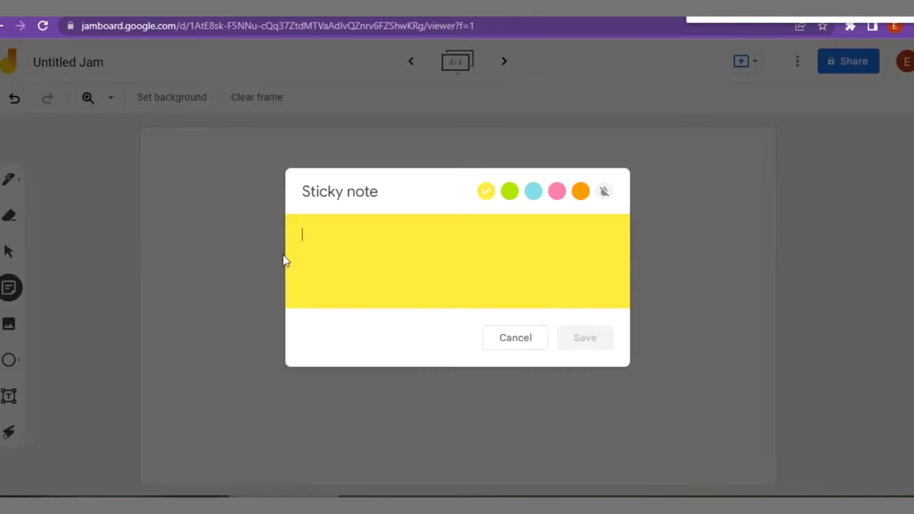
text(YP0)
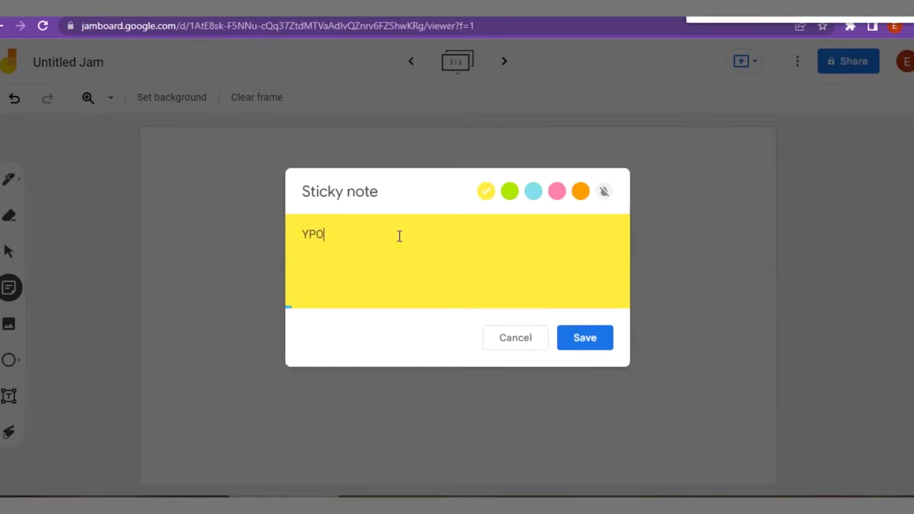
key(BackSpace)
key(BackSpace)
text(UR BLOG)
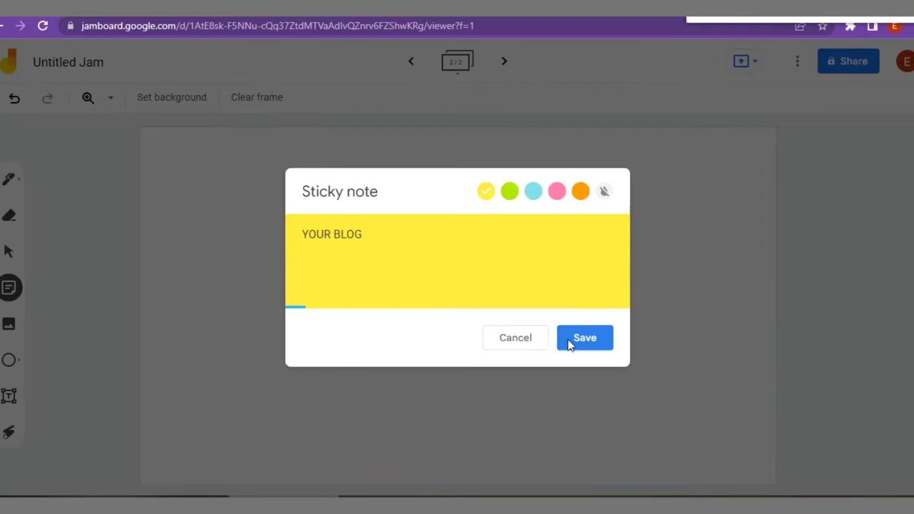
click(586, 340)
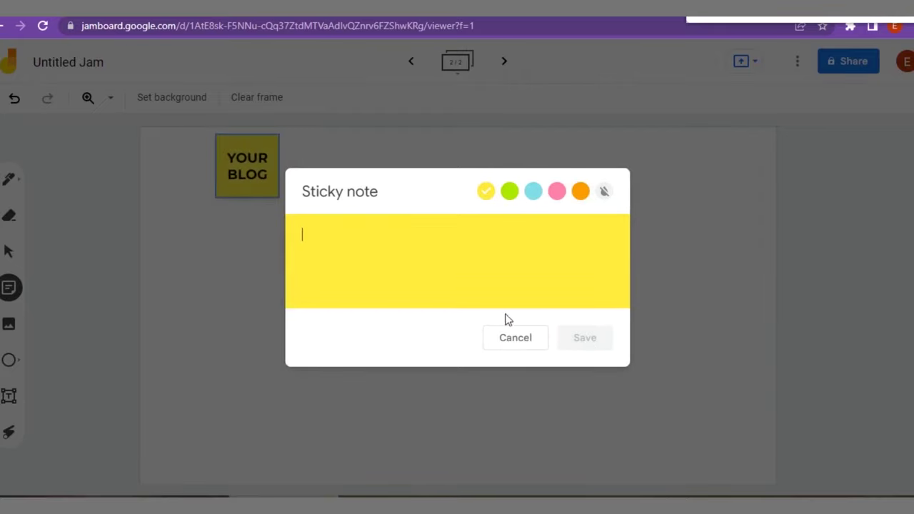
text(YO)
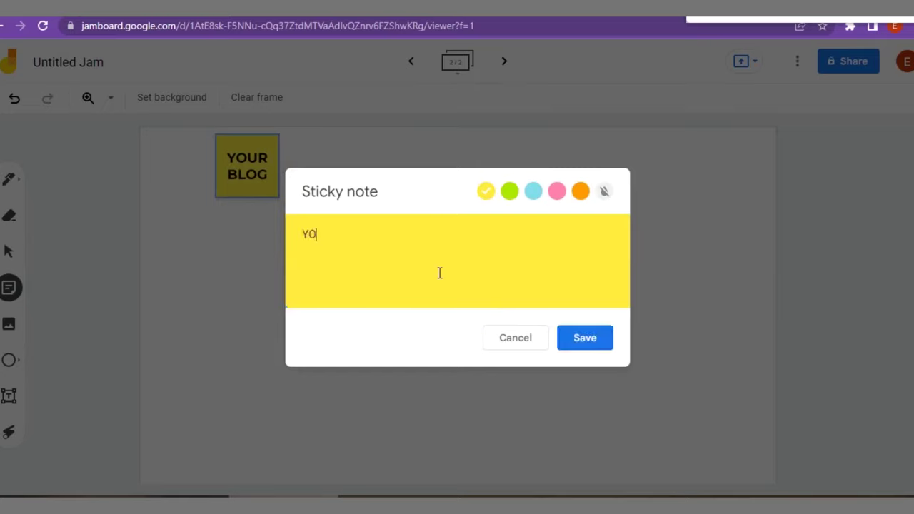
text(UR CONTENT)
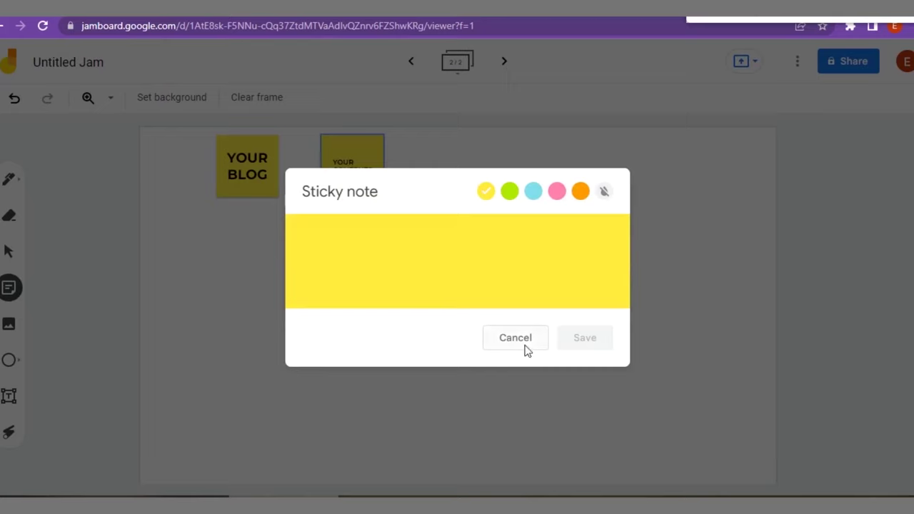
click(524, 341)
Arrange the notes at mid-frame, with YOUR BLOG on the left beside YOUR CONTENTS.
click(262, 183)
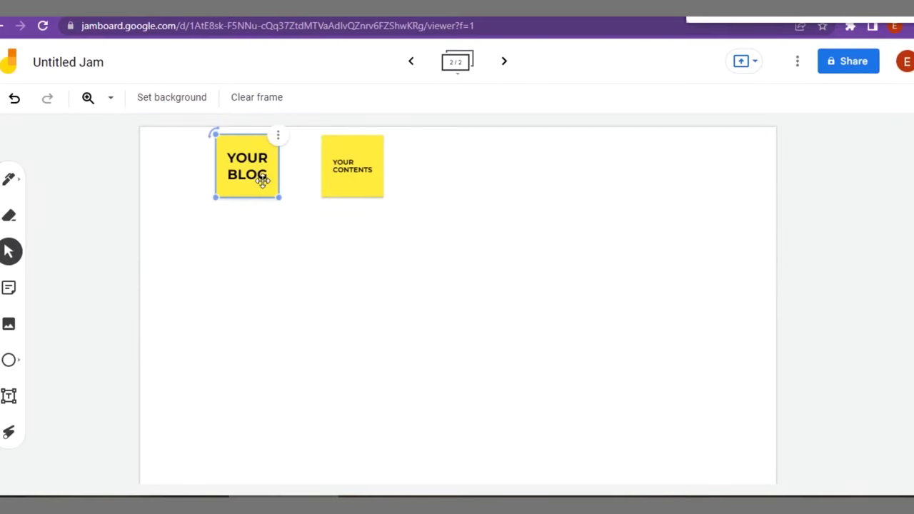
drag(262, 182, 419, 319)
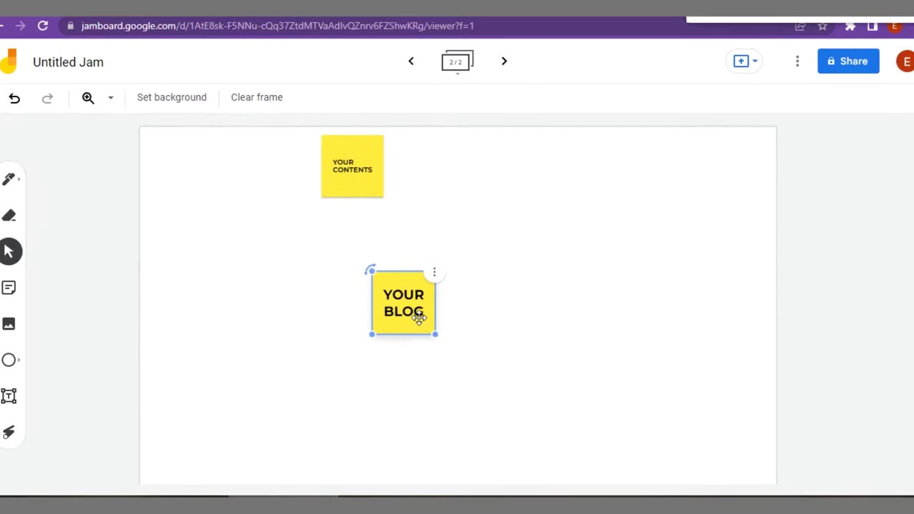
drag(341, 173, 535, 311)
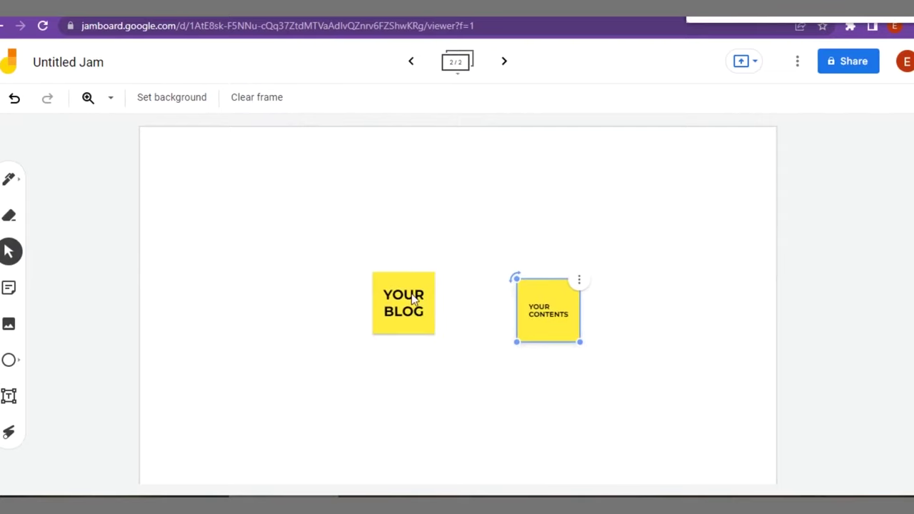
drag(411, 295, 254, 311)
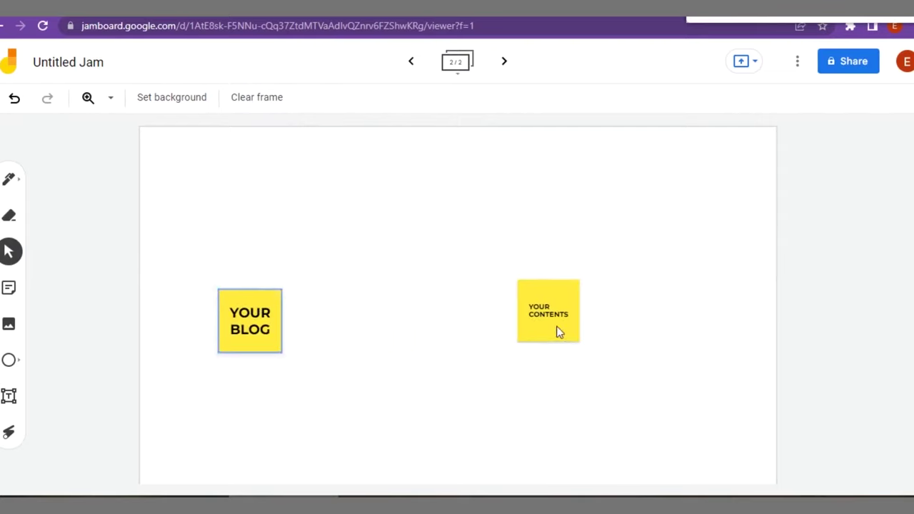
drag(559, 332, 432, 333)
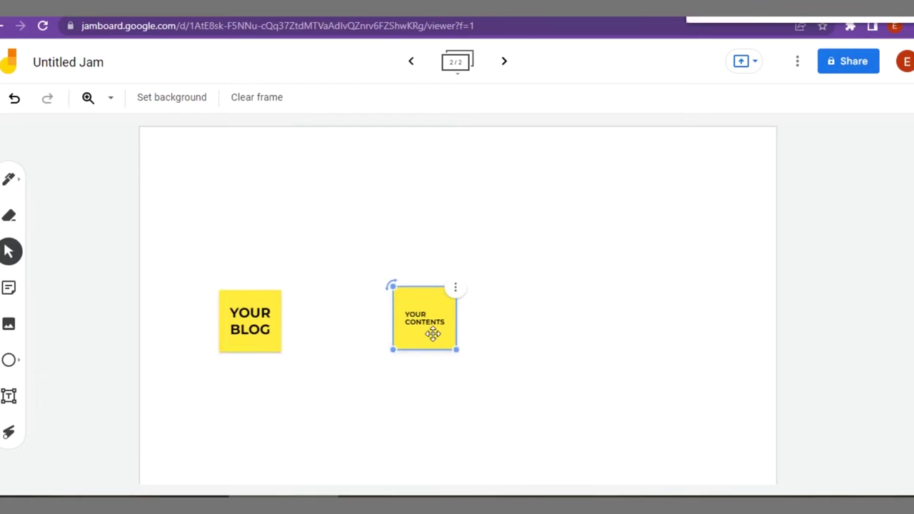
Change the YOUR CONTENTS sticky note's colour to pink.
click(299, 328)
click(435, 319)
double_click(437, 317)
click(557, 195)
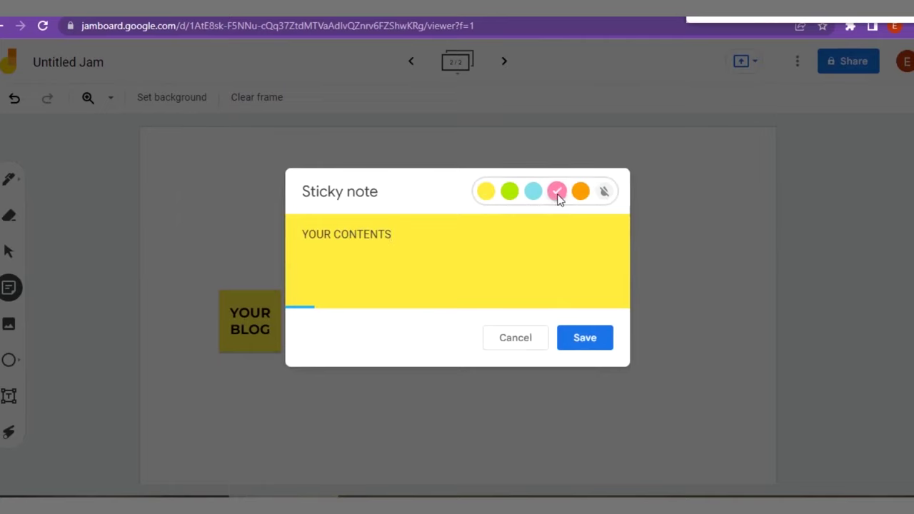
click(585, 347)
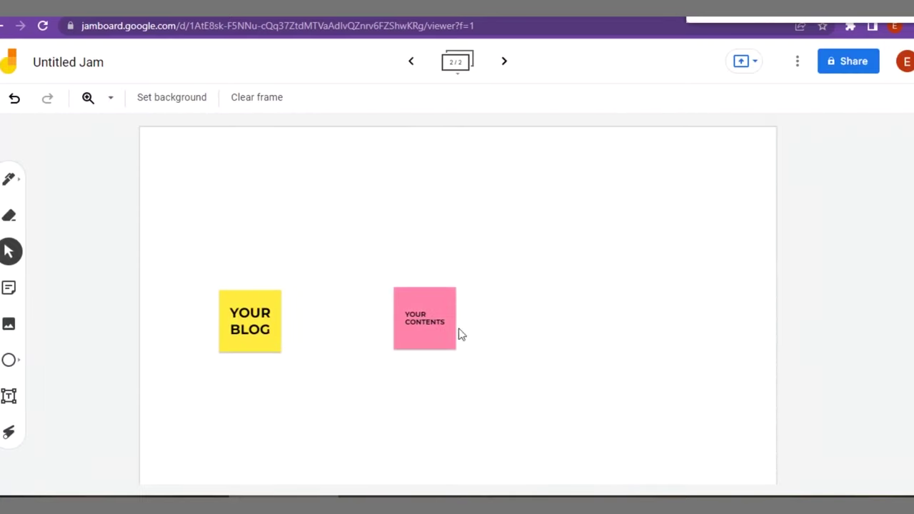
Draw a pen arrow from YOUR BLOG pointing to YOUR CONTENTS.
click(10, 176)
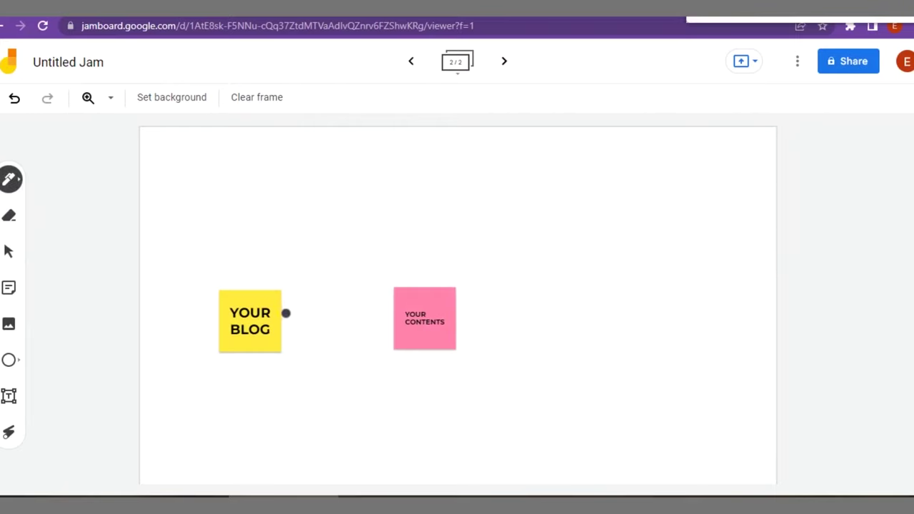
drag(287, 312, 402, 313)
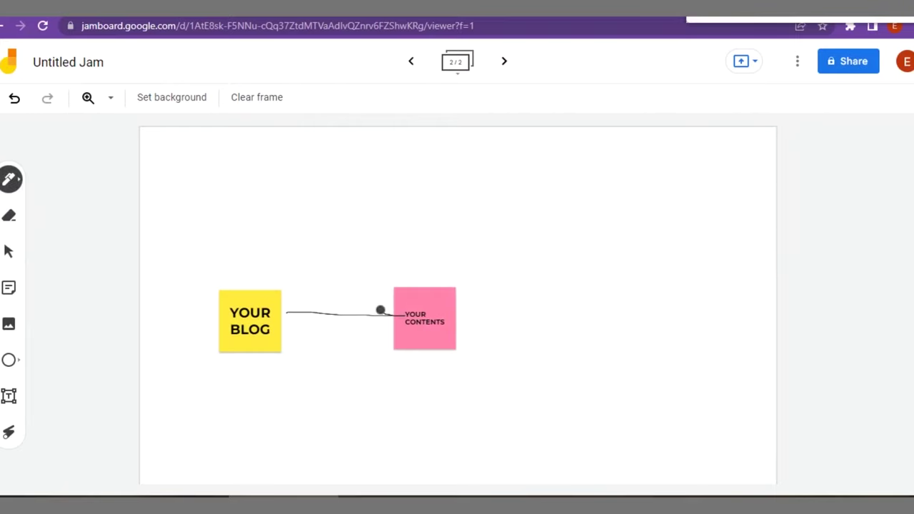
mouse_move(378, 304)
mouse_down()
mouse_move(381, 331)
mouse_move(396, 313)
mouse_up()
mouse_move(288, 308)
mouse_down()
mouse_move(308, 306)
mouse_move(299, 320)
mouse_move(289, 315)
mouse_up()
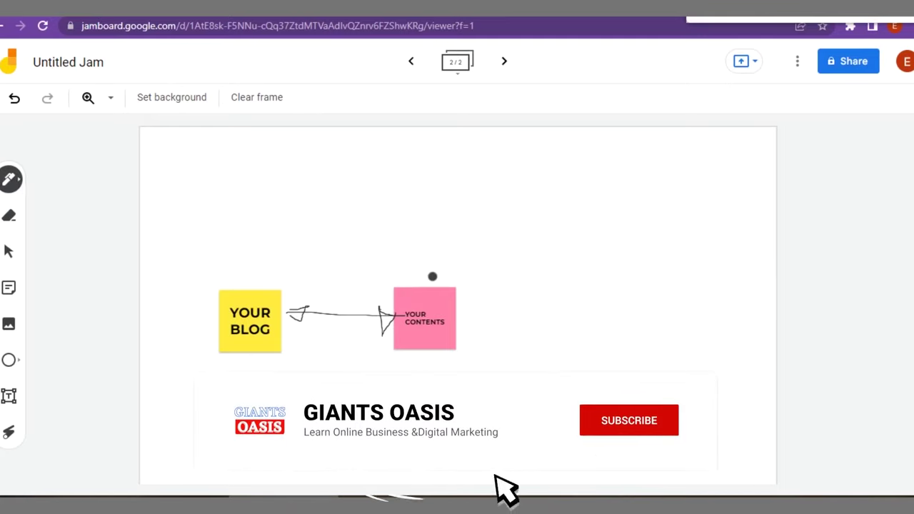
Draw three branch lines fanning rightward from the pink YOUR CONTENTS note.
drag(431, 276, 616, 180)
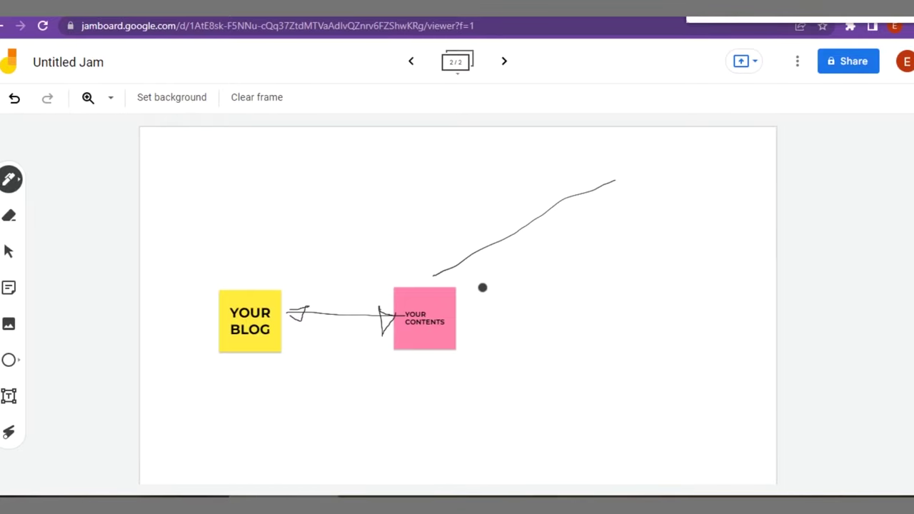
drag(474, 314, 612, 300)
mouse_move(470, 363)
mouse_down()
mouse_move(600, 414)
mouse_move(675, 430)
mouse_up()
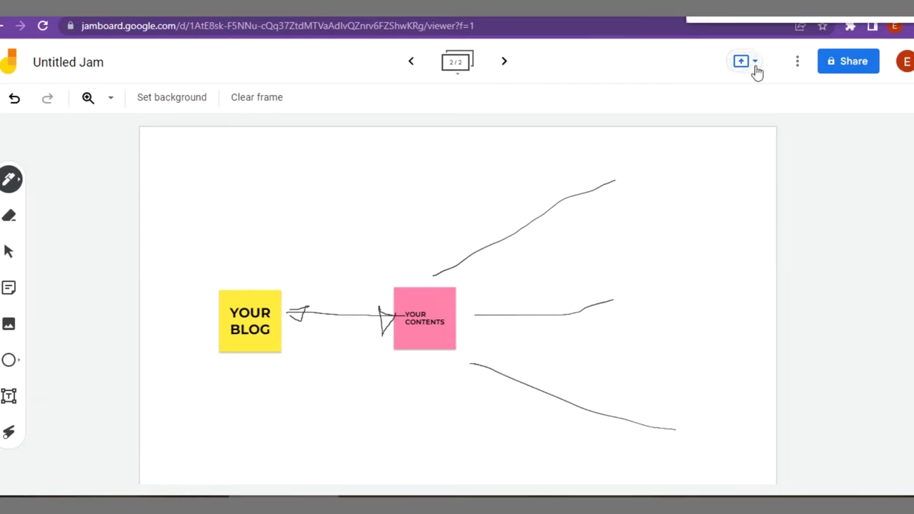
click(9, 394)
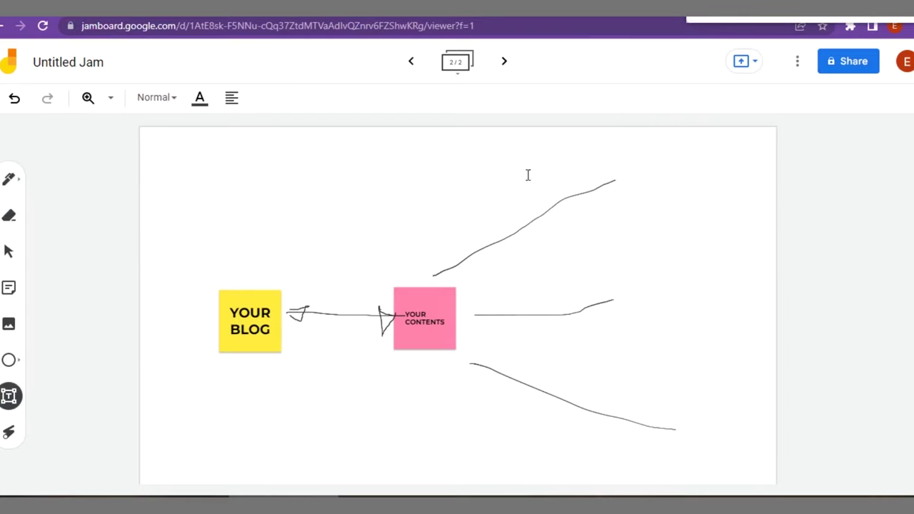
Add a two-line 'DISTRIBUTION CHANNELS' text label beside the middle branch line.
click(548, 166)
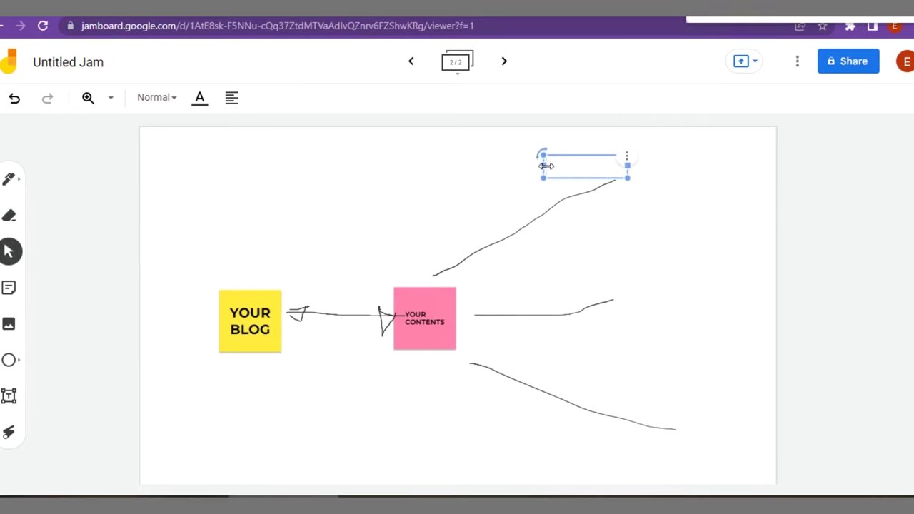
text(DISTRIBU)
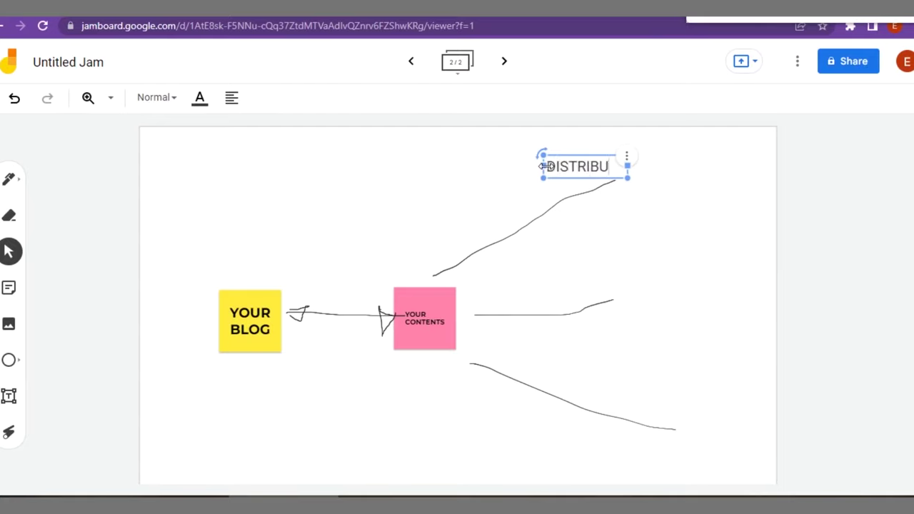
text(TION C)
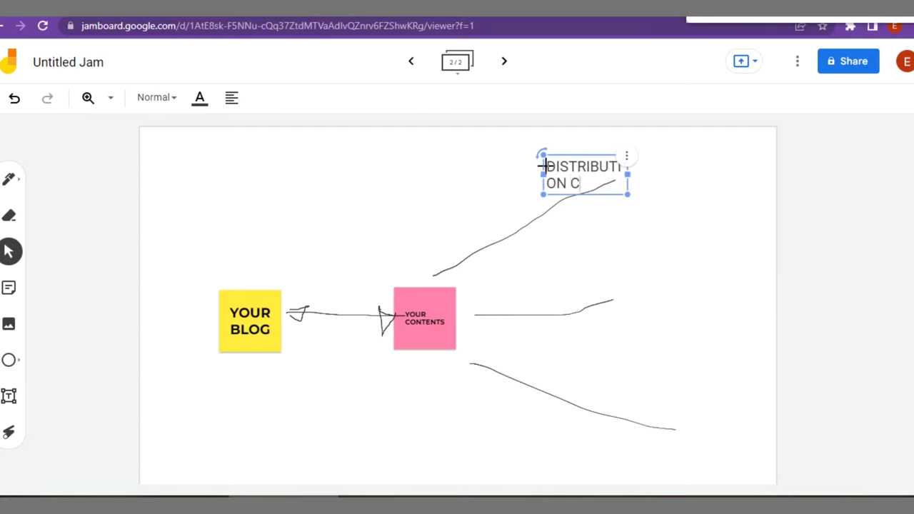
text(HANNE)
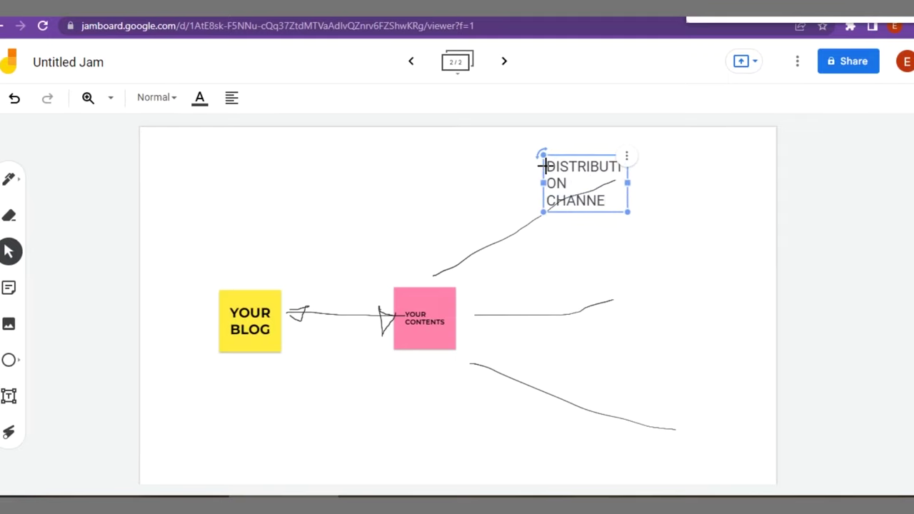
text(LS)
drag(631, 183, 647, 175)
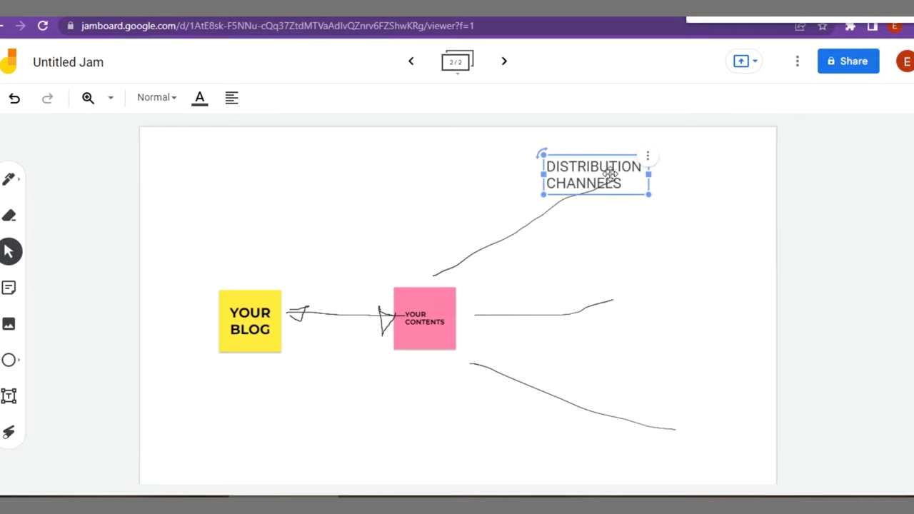
drag(609, 173, 684, 155)
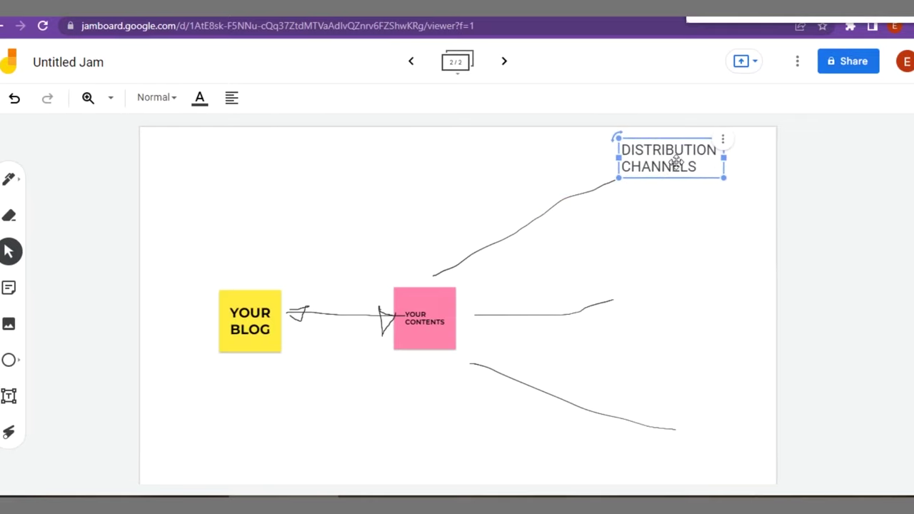
click(614, 238)
drag(674, 153, 701, 280)
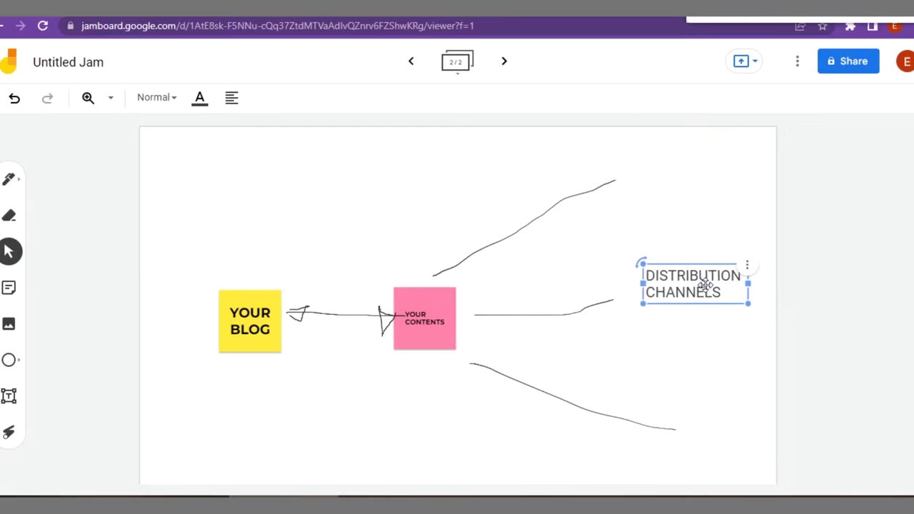
click(432, 200)
Draw a vertical pen stroke joining the ends of the three branch lines.
click(11, 183)
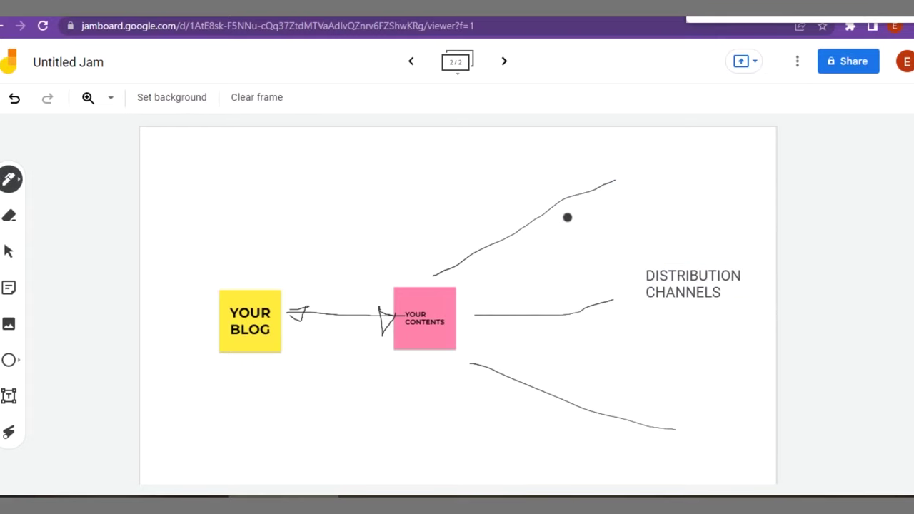
drag(614, 180, 643, 425)
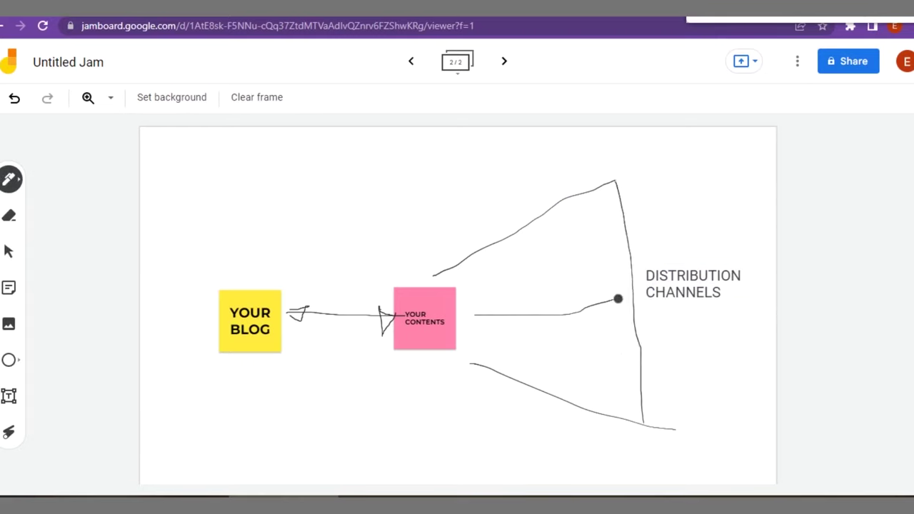
drag(618, 299, 637, 291)
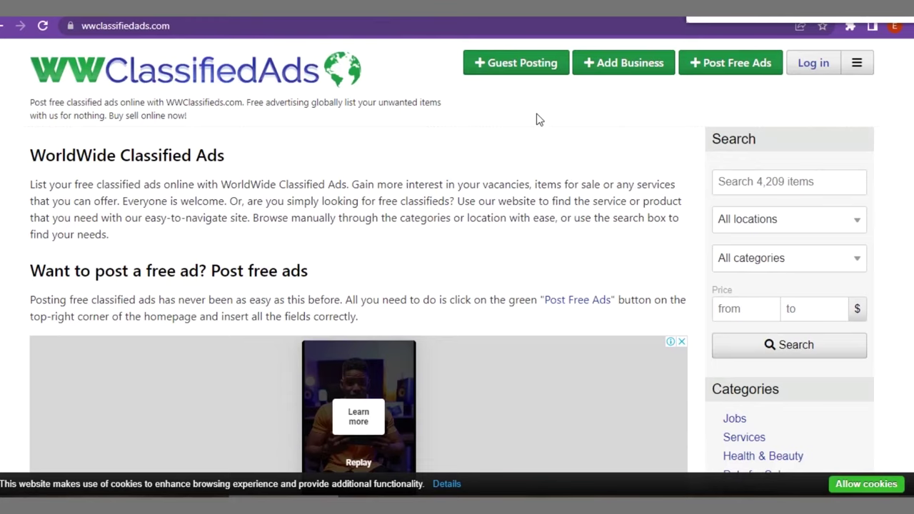
Open the Post Free Ads form, accept cookies, and cancel adding a photo.
right_click(724, 70)
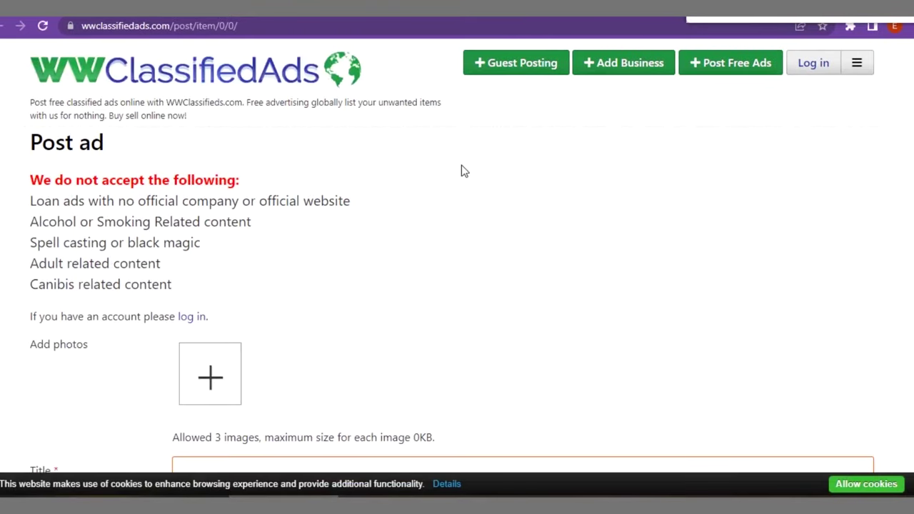
click(884, 485)
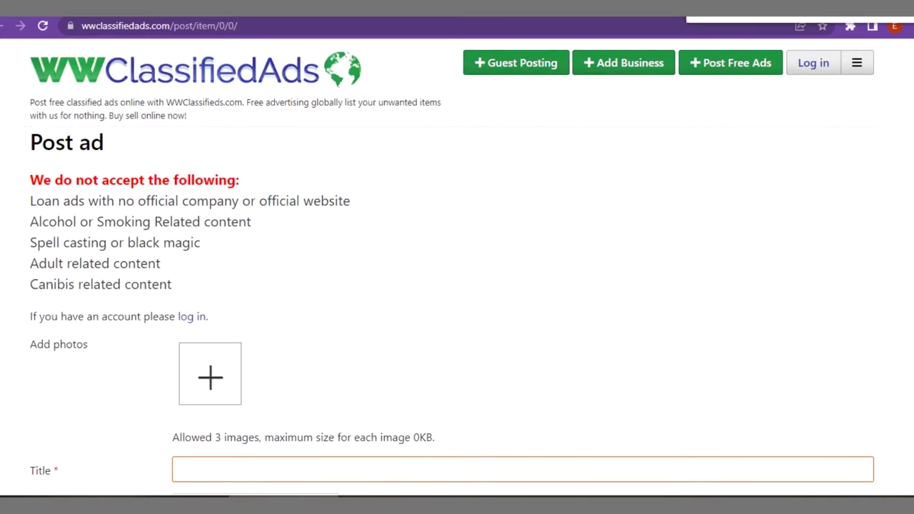
scroll(452, 268, down, 1)
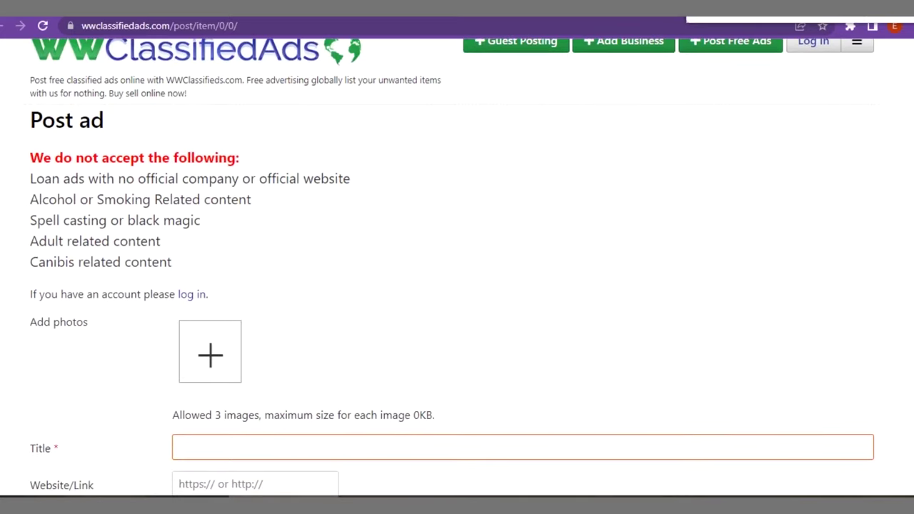
scroll(452, 266, down, 1)
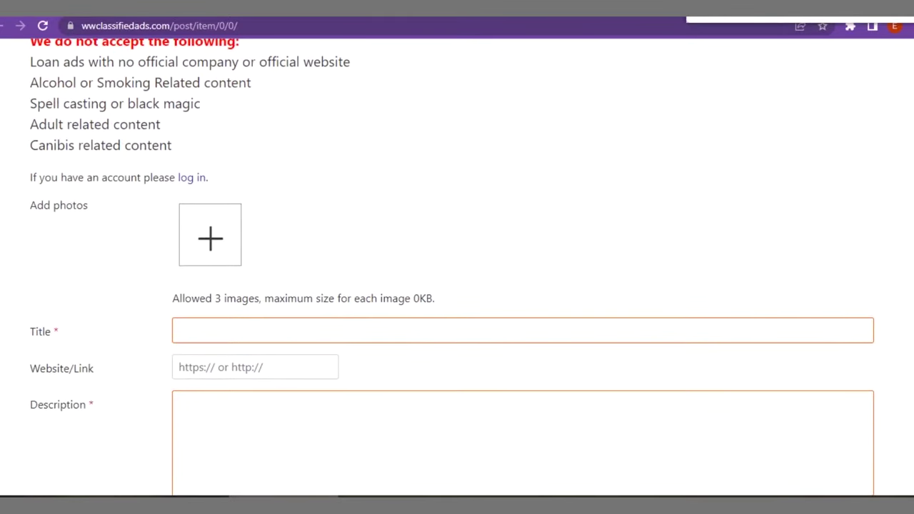
scroll(447, 133, down, 2)
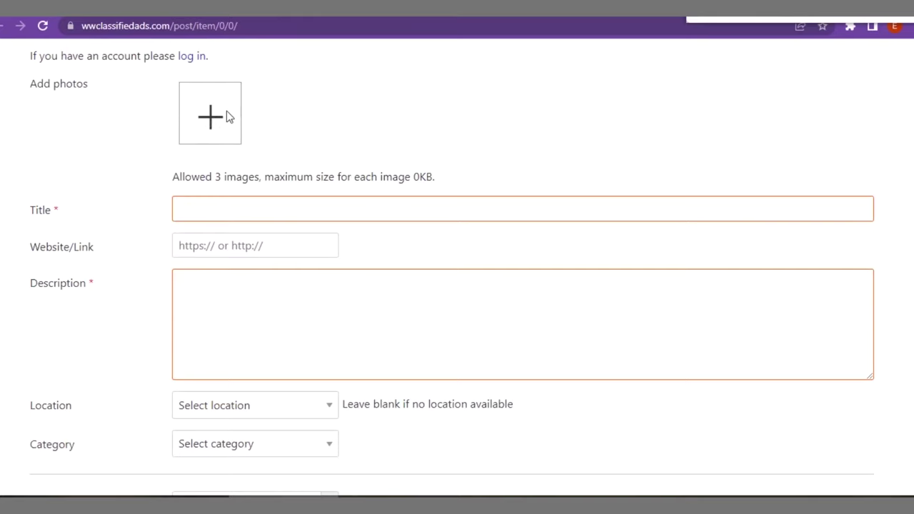
click(226, 117)
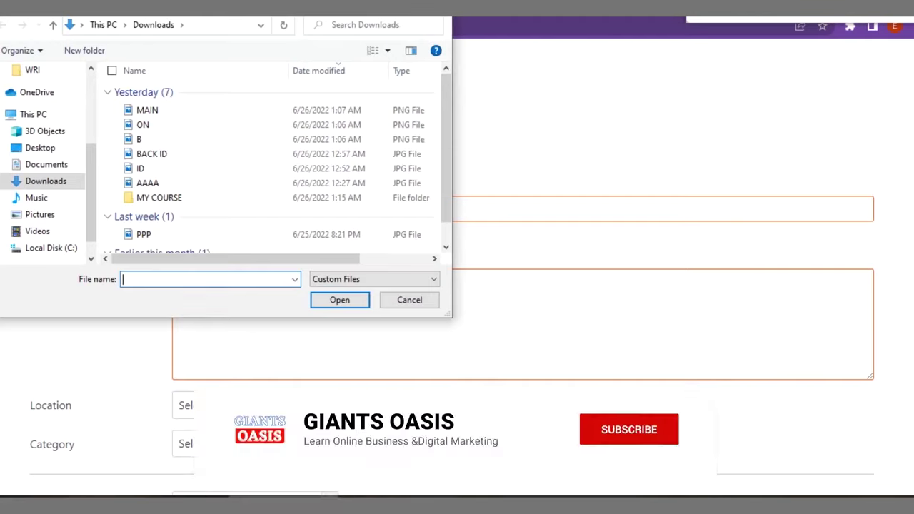
key(Escape)
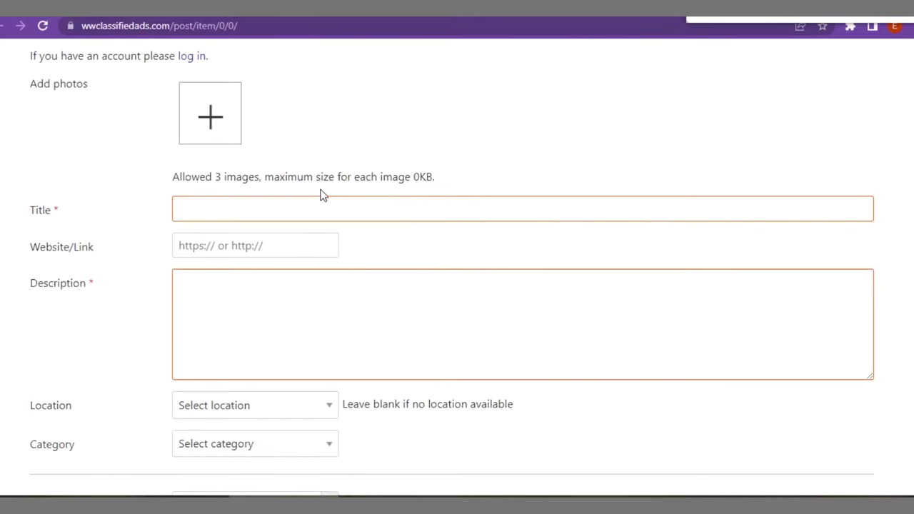
Title the ad 'Personal Finance Tips for Single Mums in Canada'.
click(195, 198)
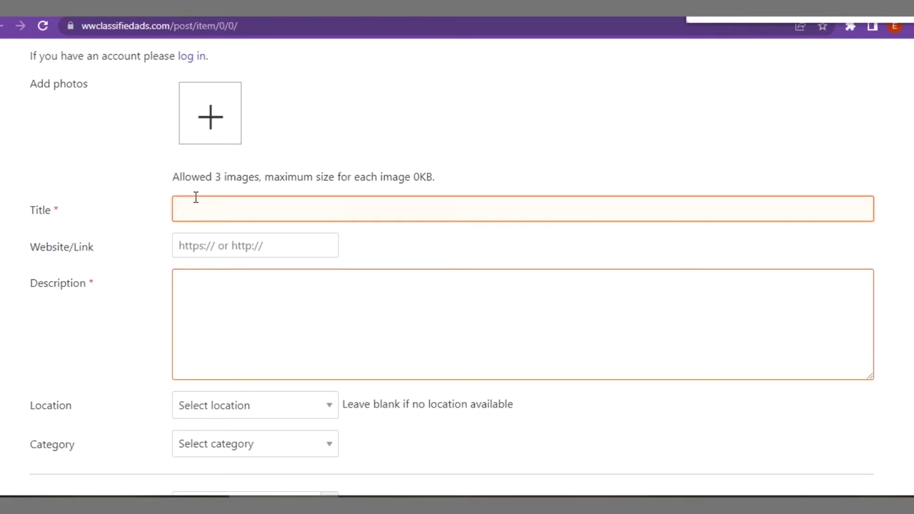
text(Pers)
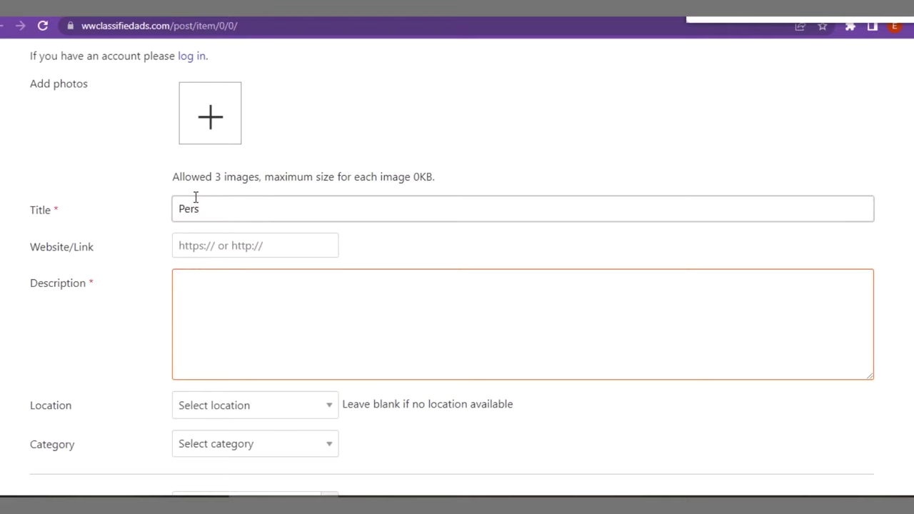
text(onal Finance Tips for )
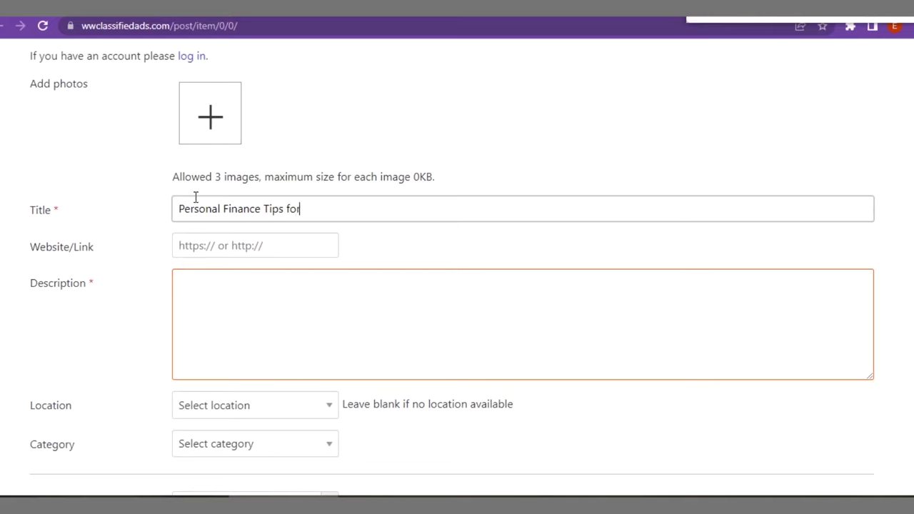
text(Single Mums)
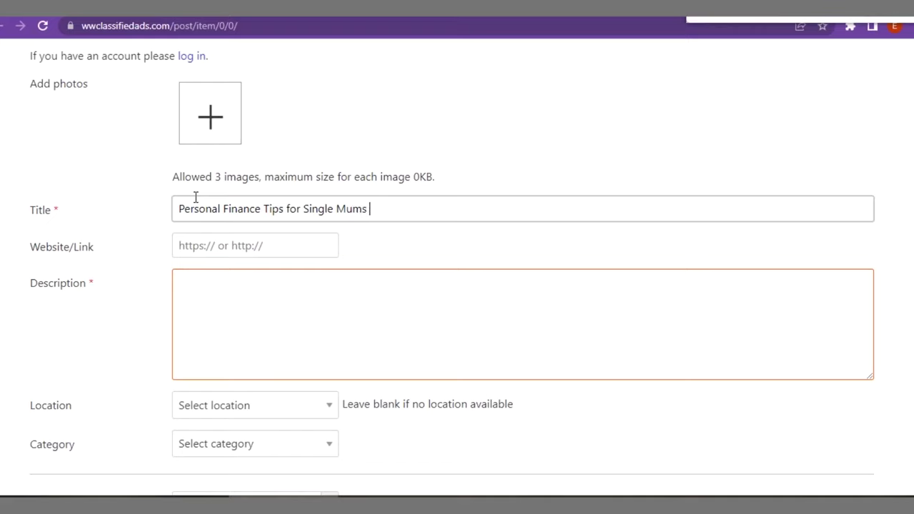
text( in Cab)
key(BackSpace)
text(nada)
Set the ad's Website/Link to pinkerspost.com.
click(260, 243)
text(p)
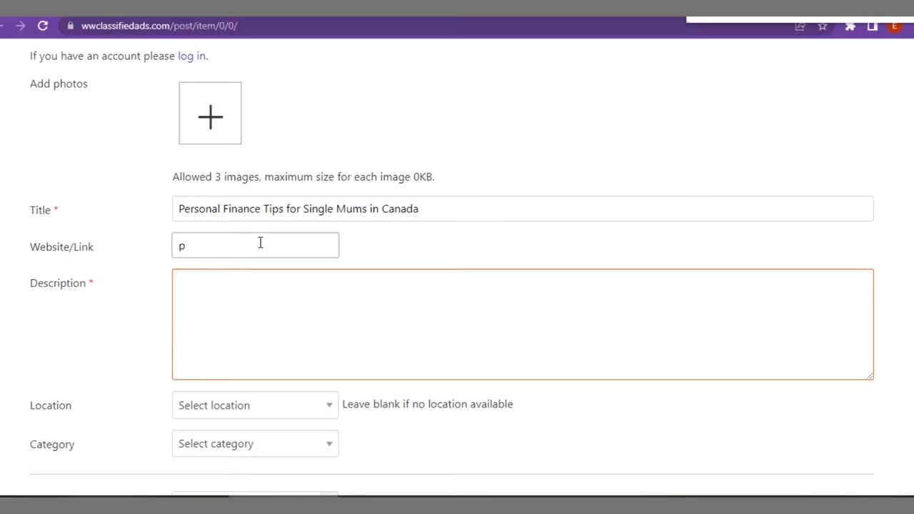
text(inkersposty.com)
click(220, 292)
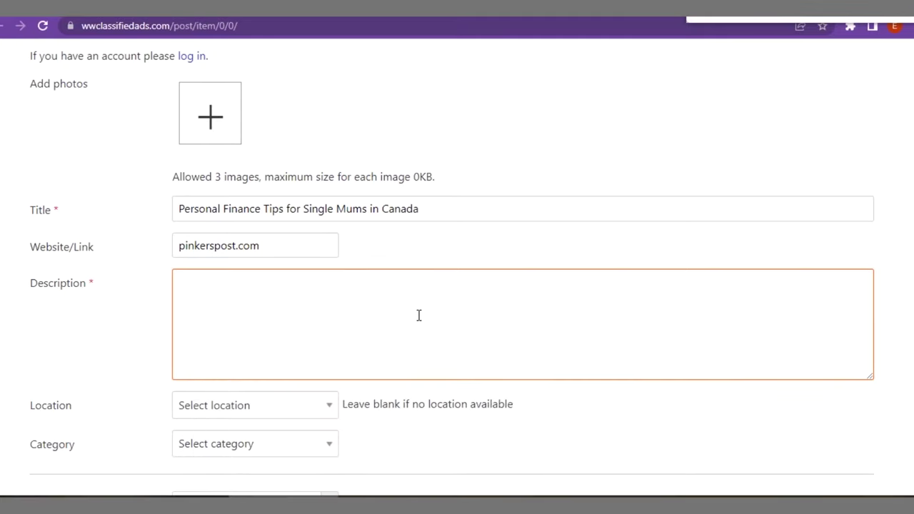
click(419, 315)
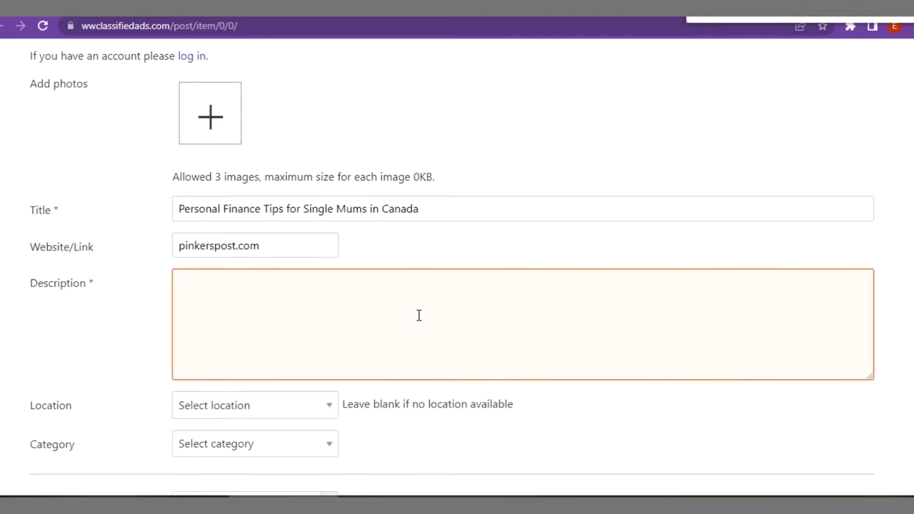
Paste the email-marketing paragraph as description and set location to Fredericton, New Brunswick, Canada.
text(Email marketing is a form of marketing that can make the customers on your email list aware of new products, discounts, and other services. It can also be a softer sell to educate your audience on the value of your brand or keep them engaged between purchases. It can also be anything in between.)
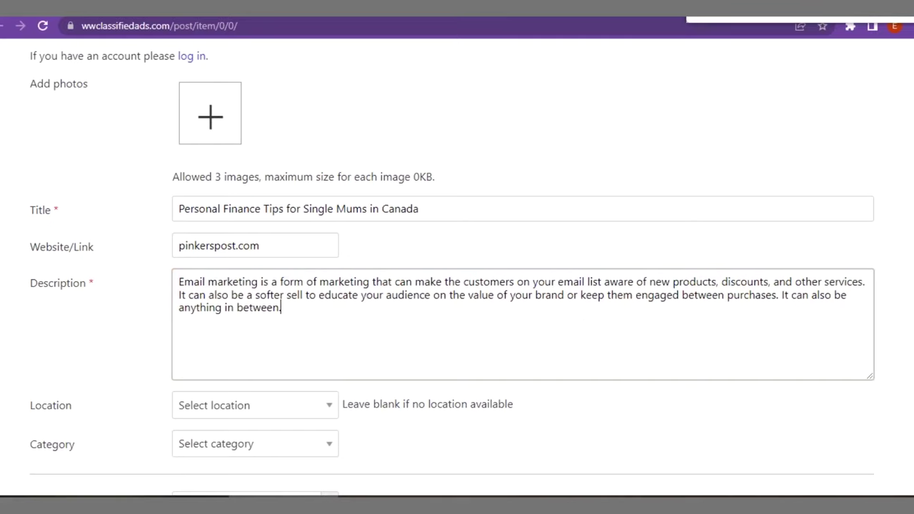
scroll(408, 222, down, 3)
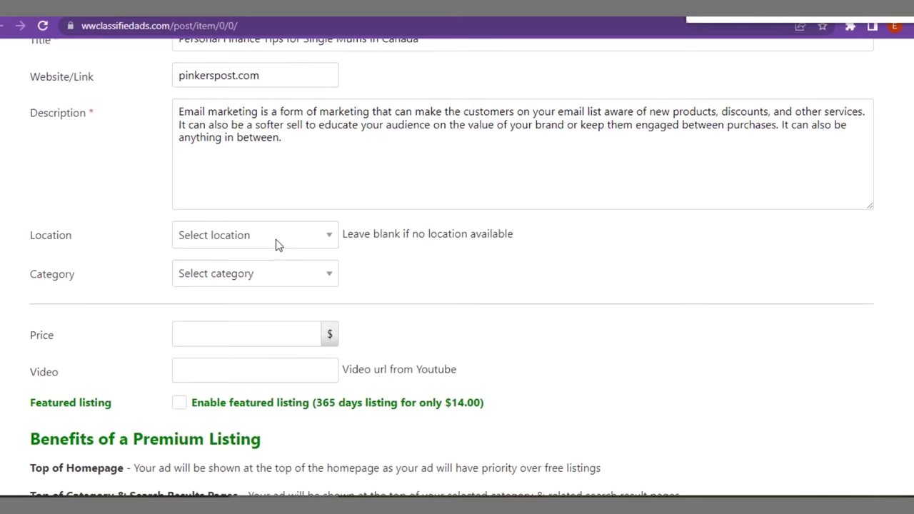
click(276, 239)
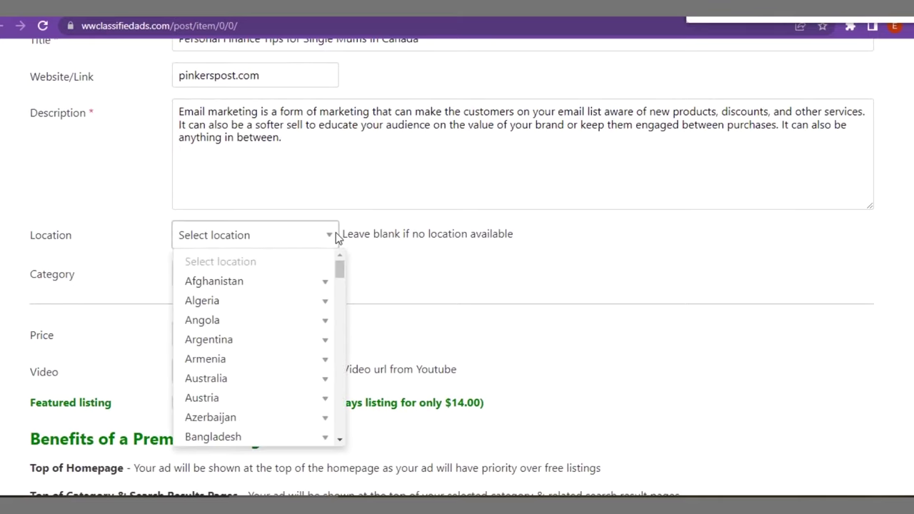
scroll(340, 320, down, 6)
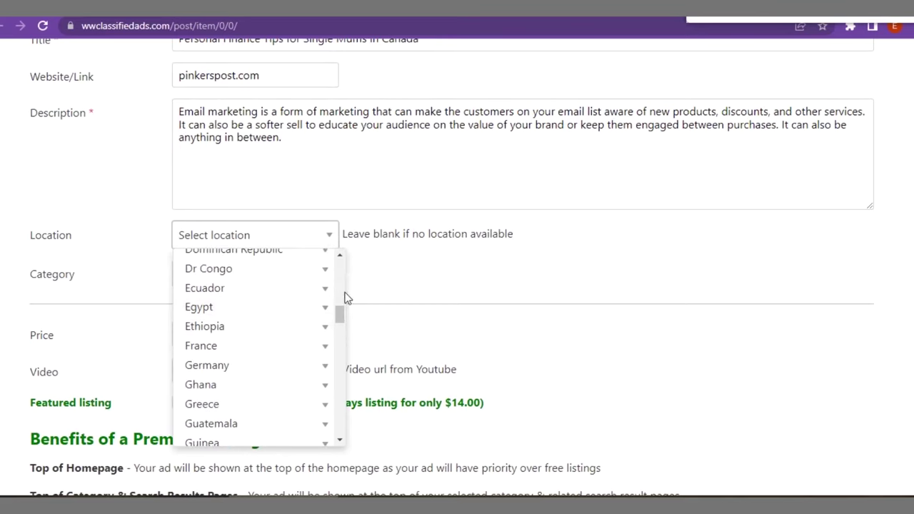
scroll(342, 297, up, 3)
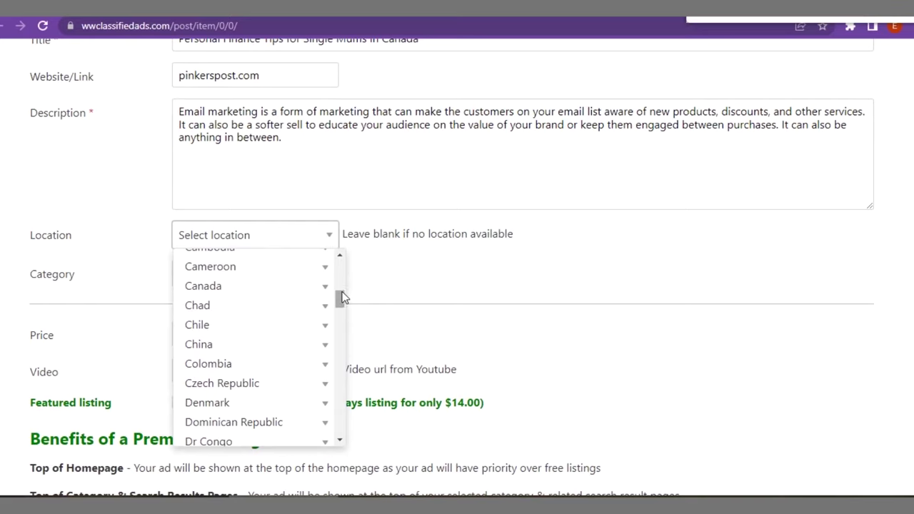
click(221, 286)
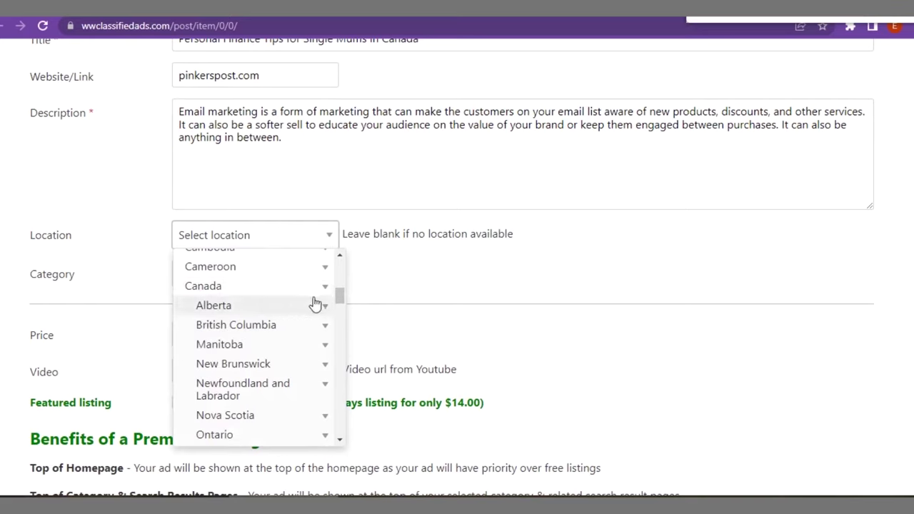
click(258, 368)
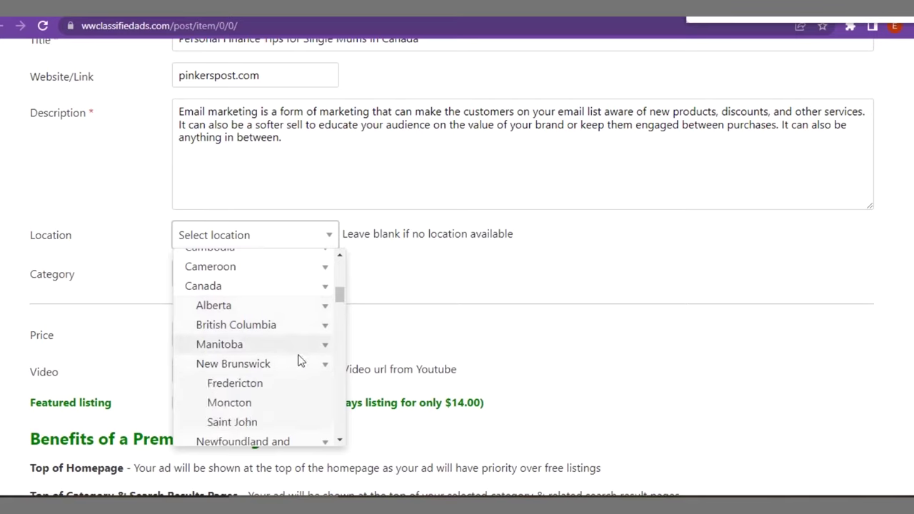
click(236, 385)
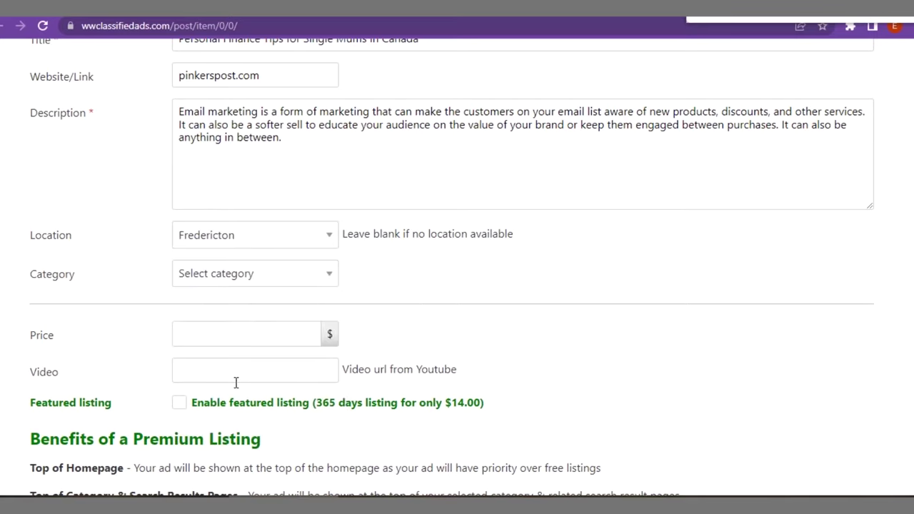
click(218, 279)
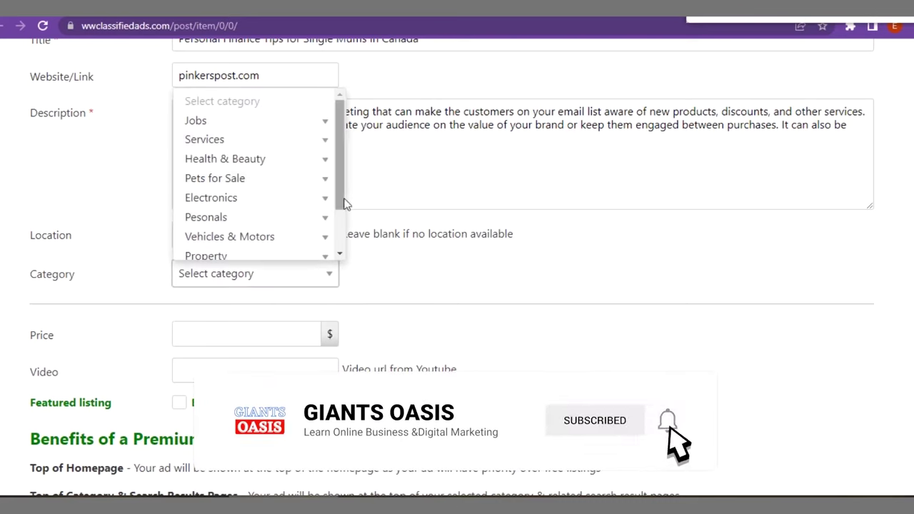
Set the ad category to Services > Advertising & Digital Marketing.
scroll(346, 227, down, 2)
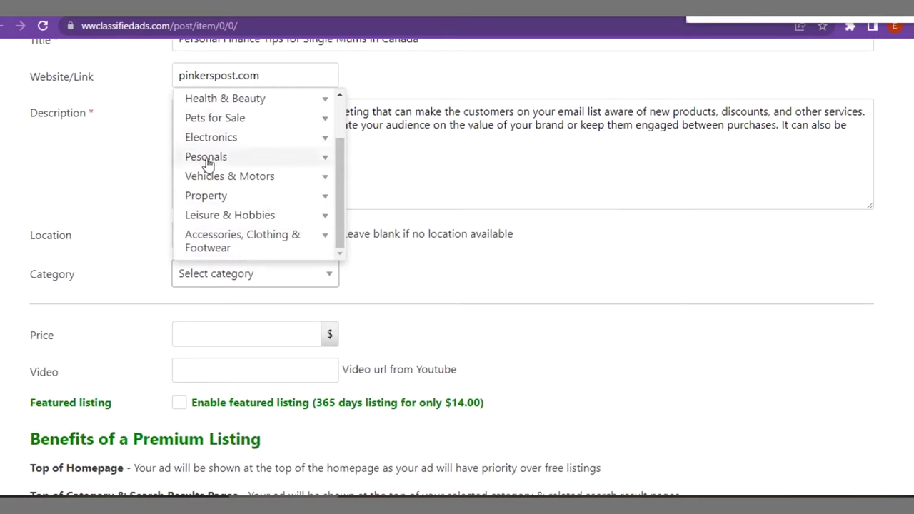
click(281, 164)
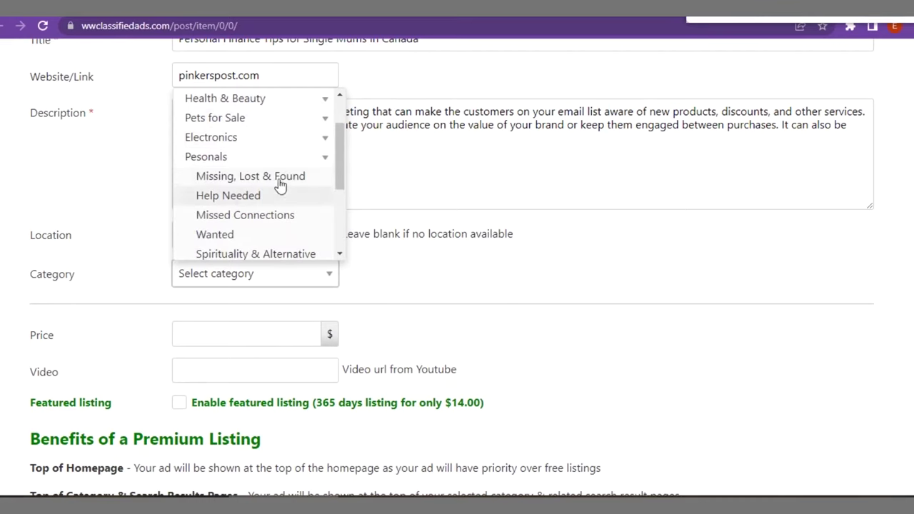
click(320, 160)
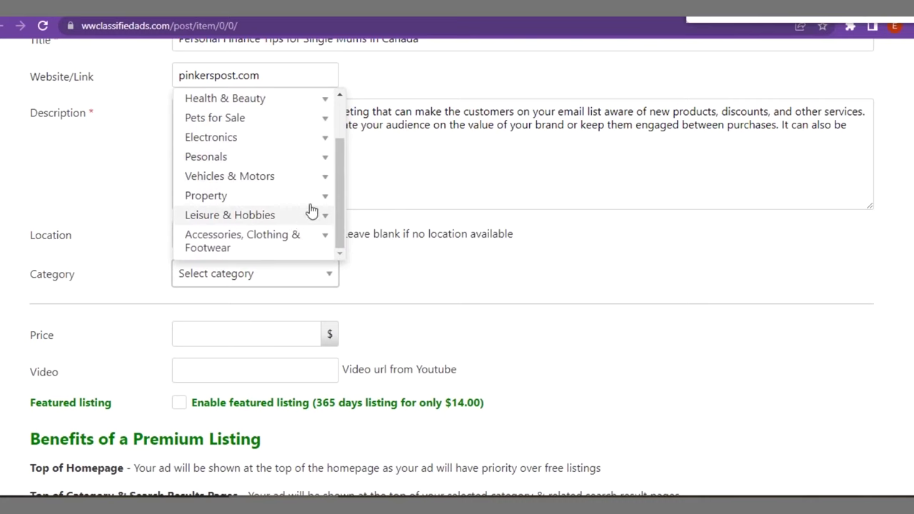
drag(336, 180, 357, 136)
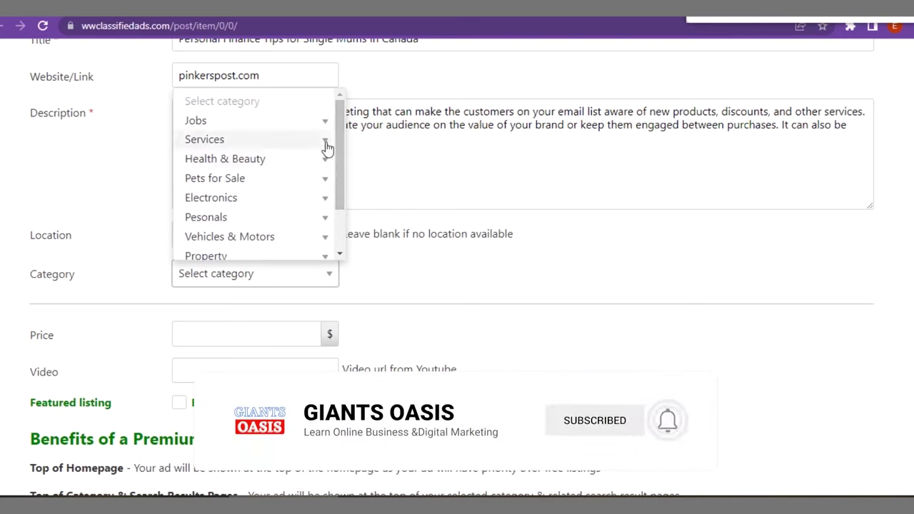
click(326, 144)
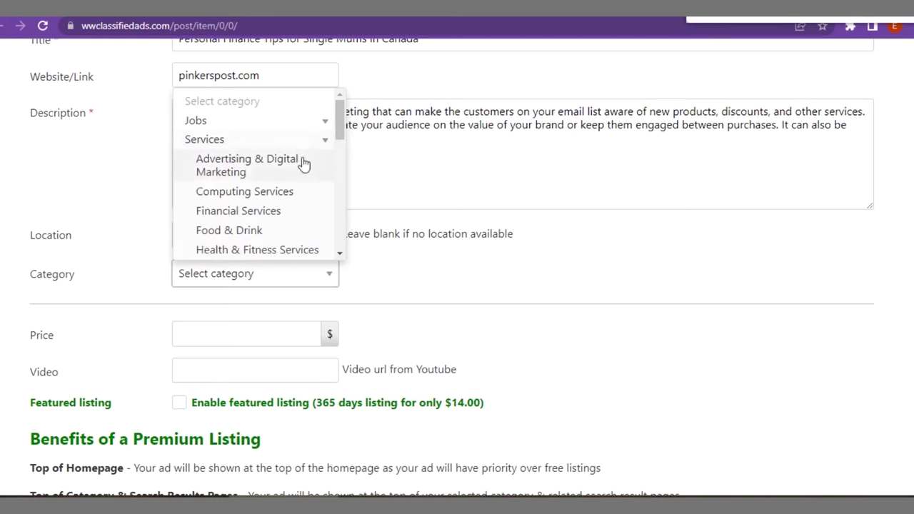
click(261, 165)
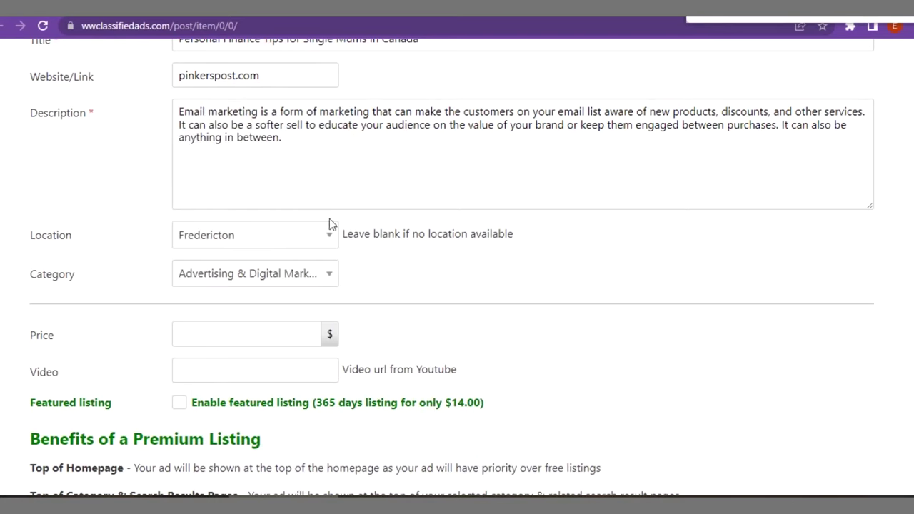
Set the ad's price to 1.
click(312, 337)
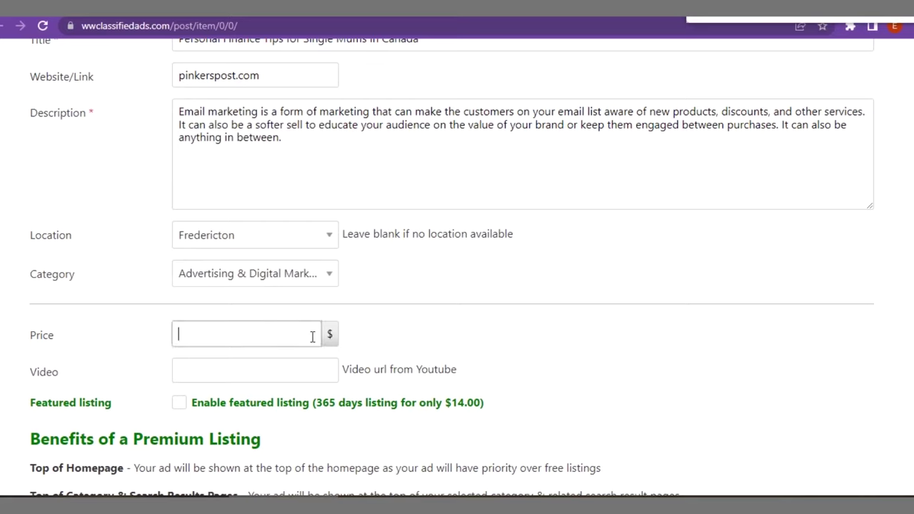
text(1)
scroll(451, 272, down, 3)
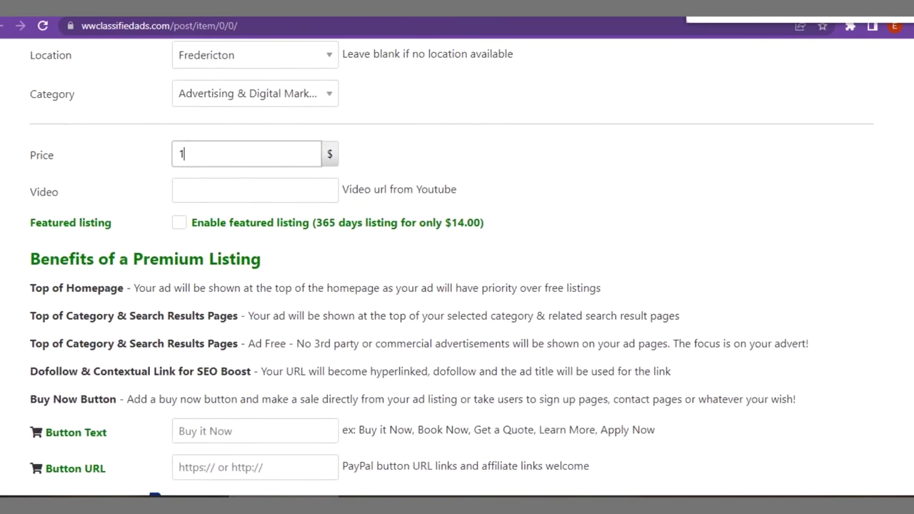
Fill in the contact Email field with the poster's e-mail address.
scroll(451, 267, down, 3)
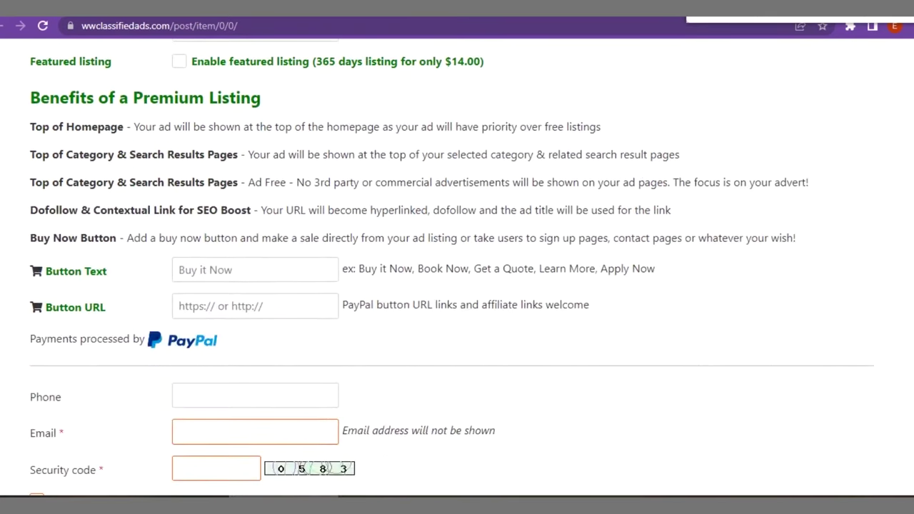
scroll(451, 271, down, 3)
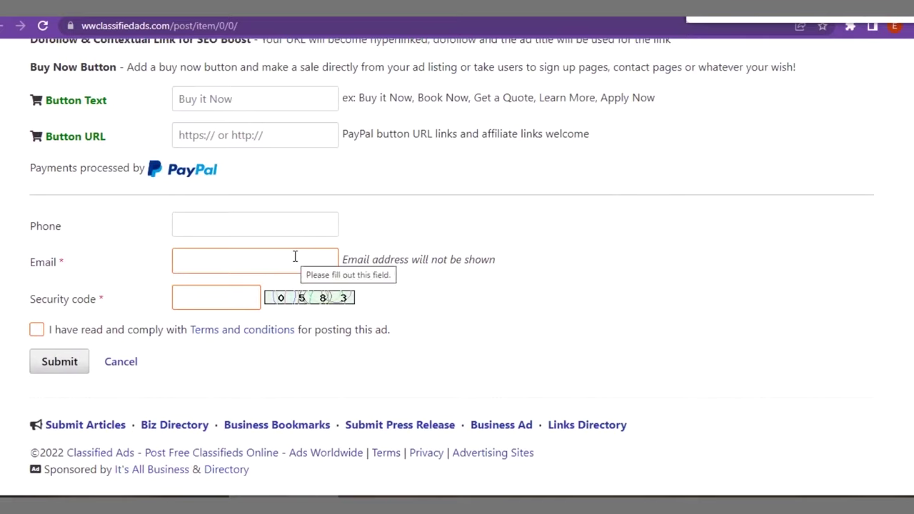
click(295, 256)
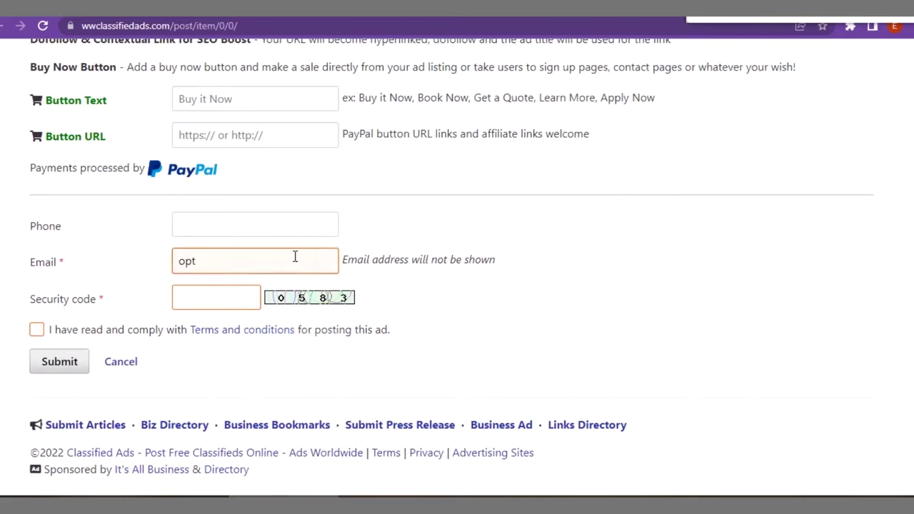
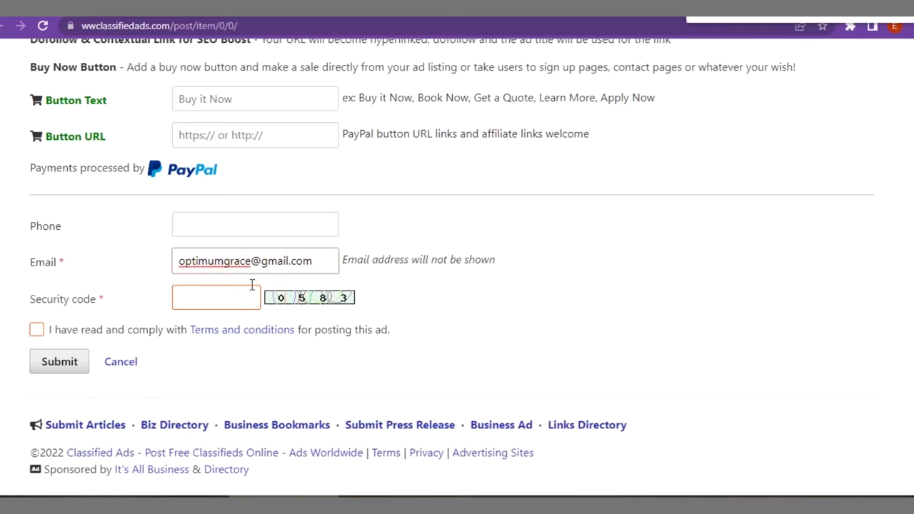
Enter the displayed security code and tick the terms-and-conditions agreement box.
click(234, 296)
text(05)
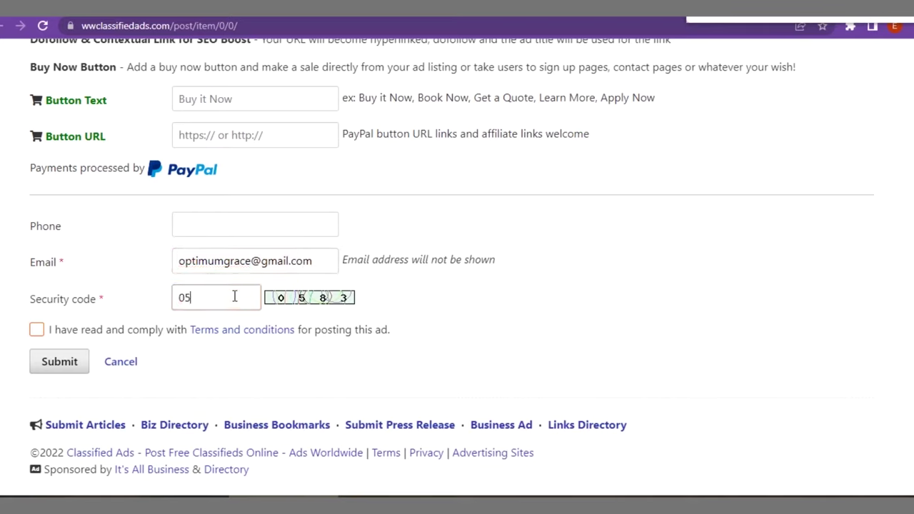
text(83)
click(37, 331)
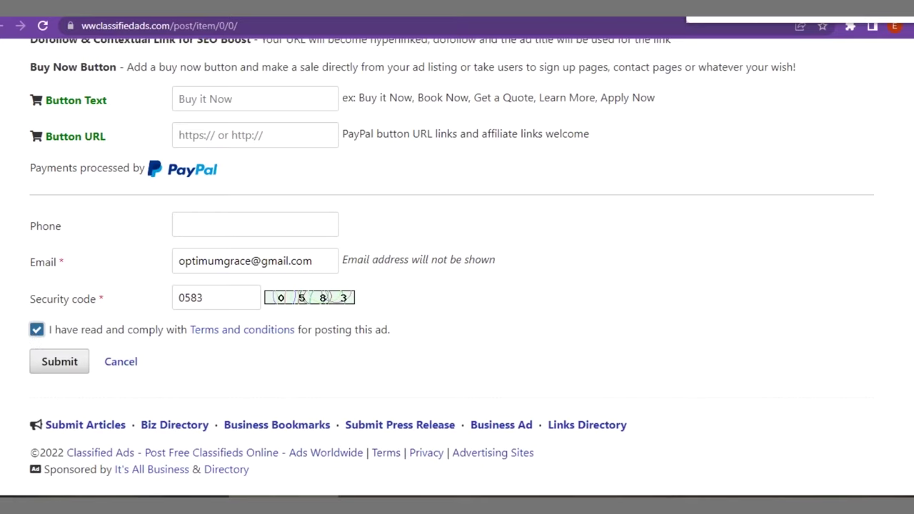
Scroll through the Post ad form to review the title, link, description, location and price entered.
scroll(457, 271, up, 3)
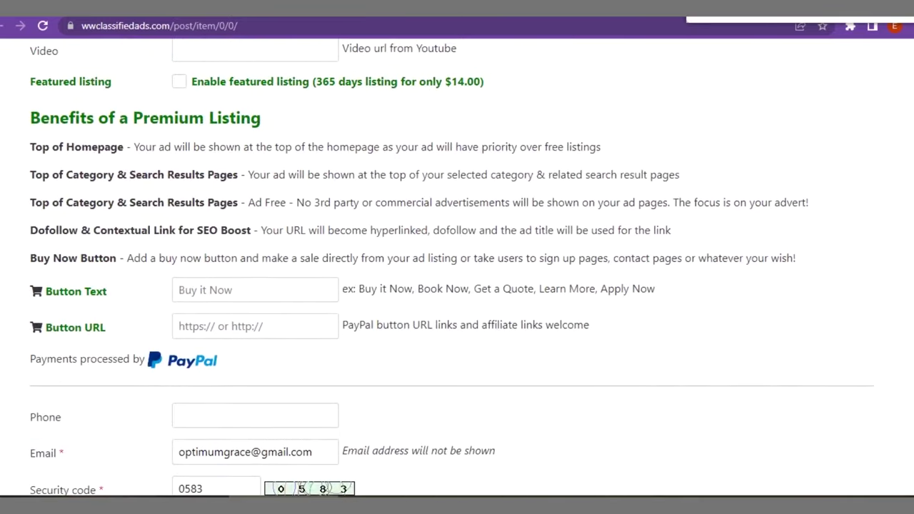
scroll(457, 271, up, 2)
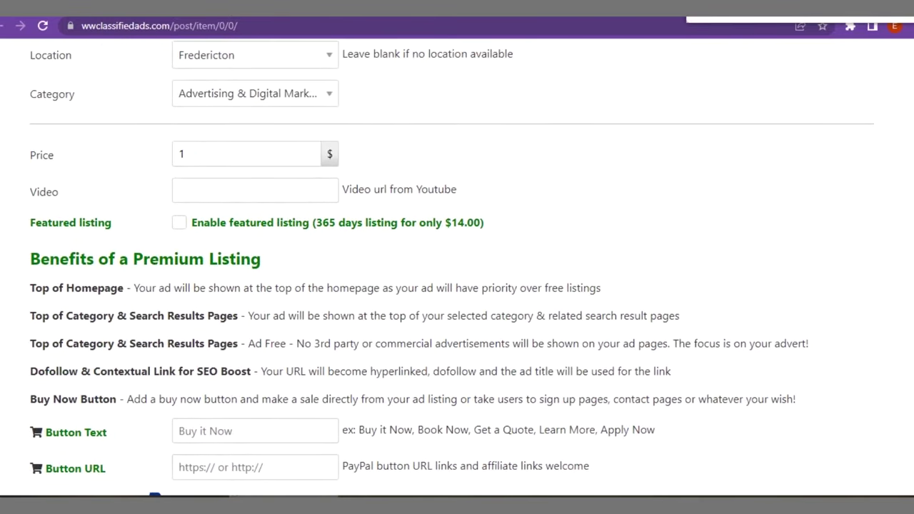
scroll(457, 271, up, 1)
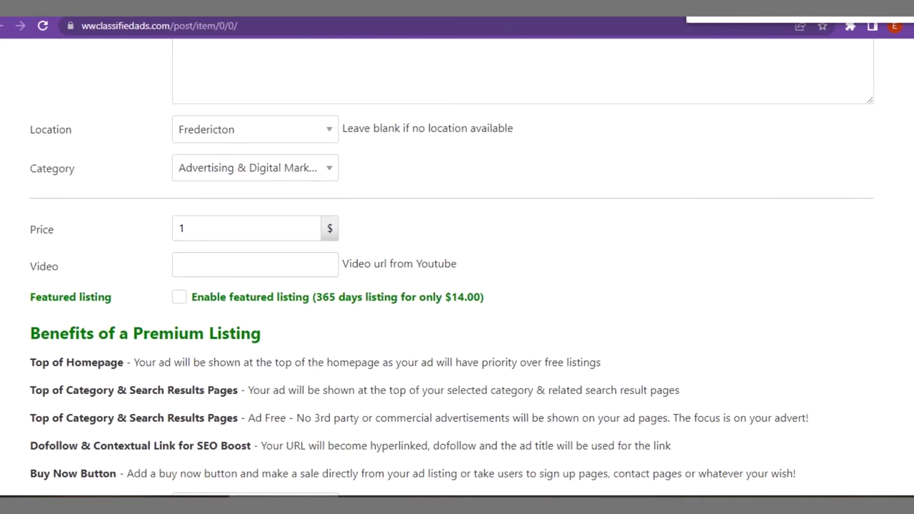
scroll(457, 285, down, 2)
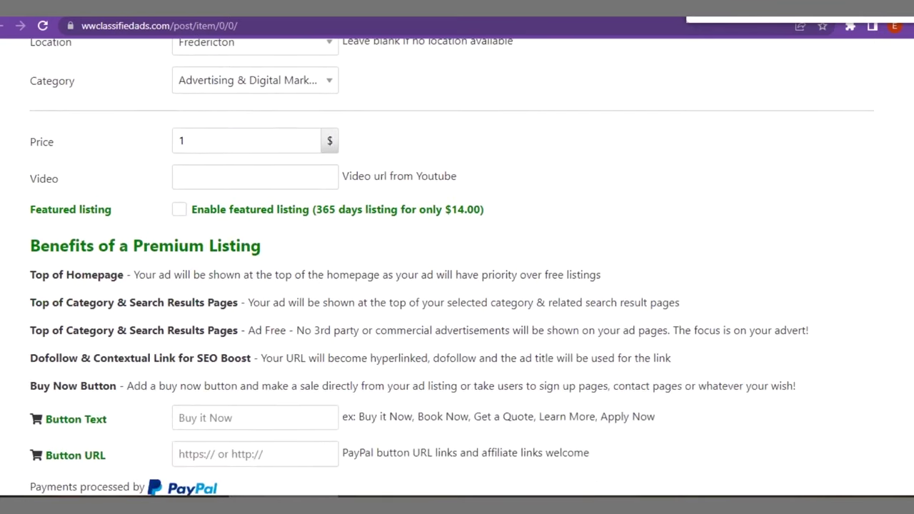
scroll(457, 271, up, 10)
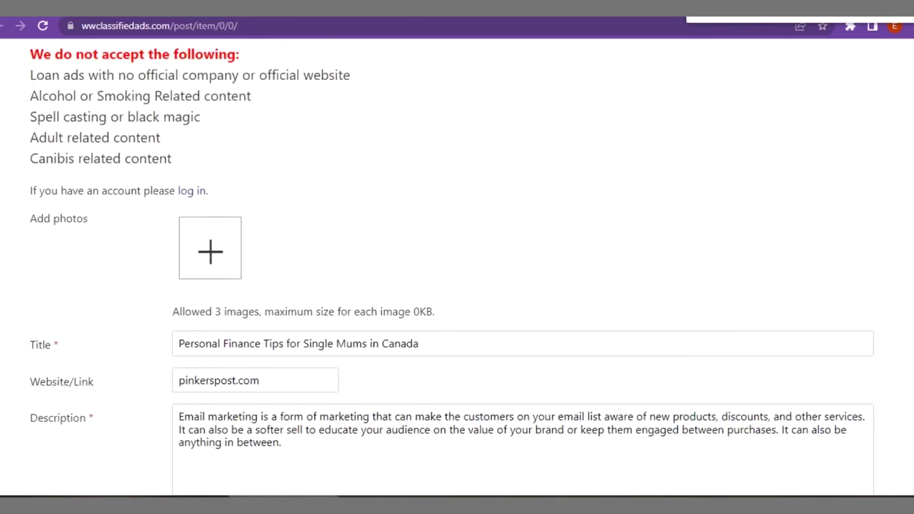
scroll(456, 272, up, 2)
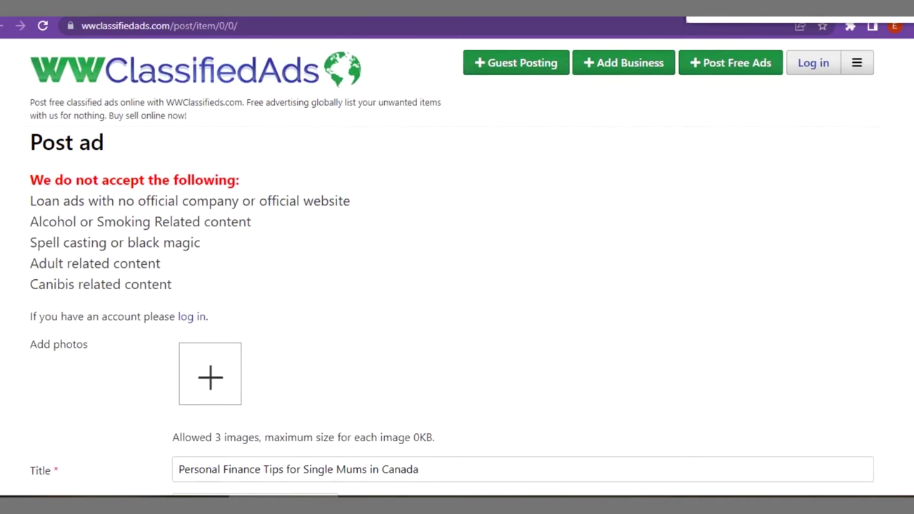
scroll(457, 268, down, 3)
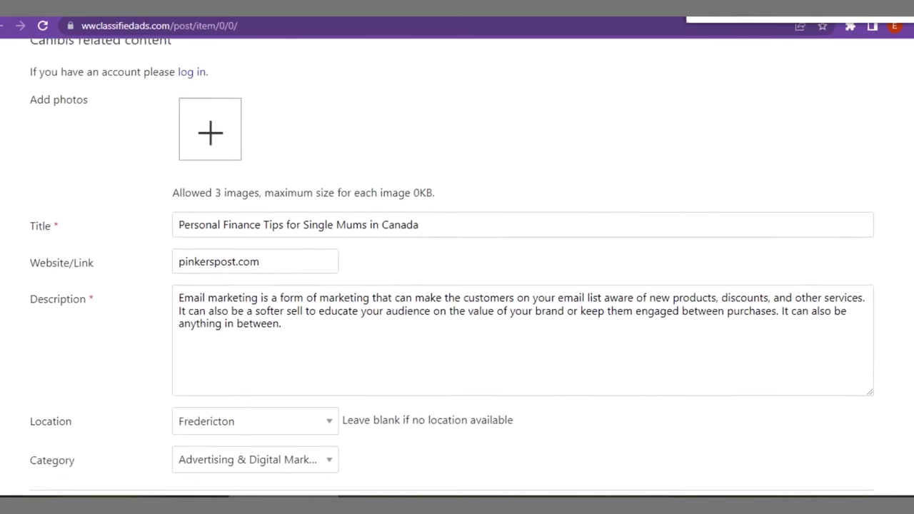
scroll(457, 268, down, 3)
scroll(457, 267, down, 2)
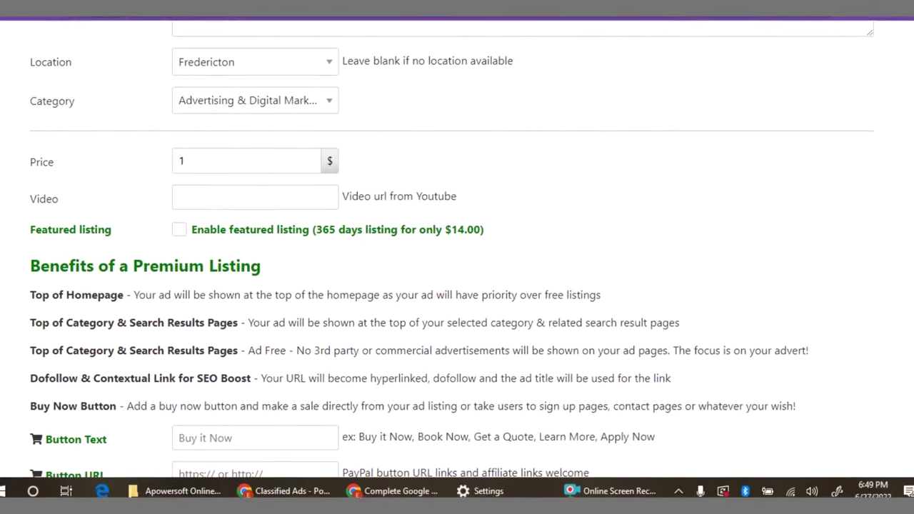
scroll(471, 194, down, 2)
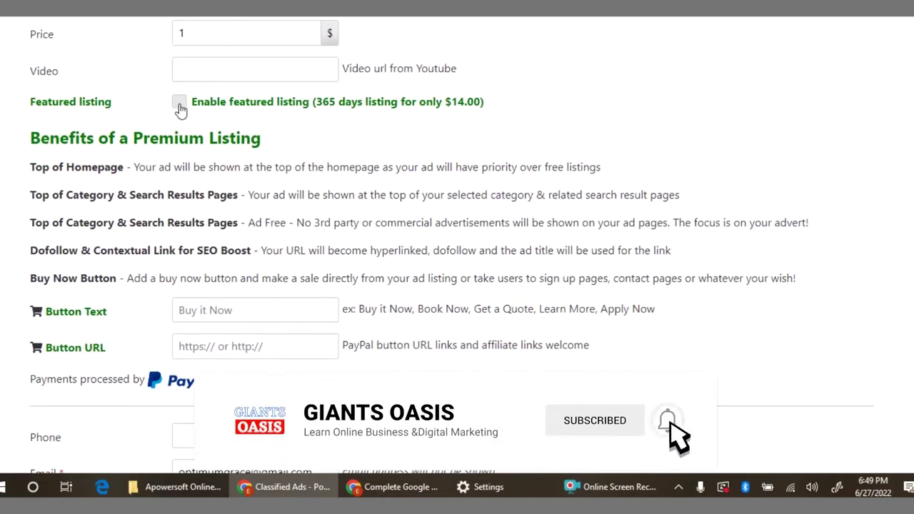
Put the cursor in the Button Text field, then return to the top of the form.
click(212, 309)
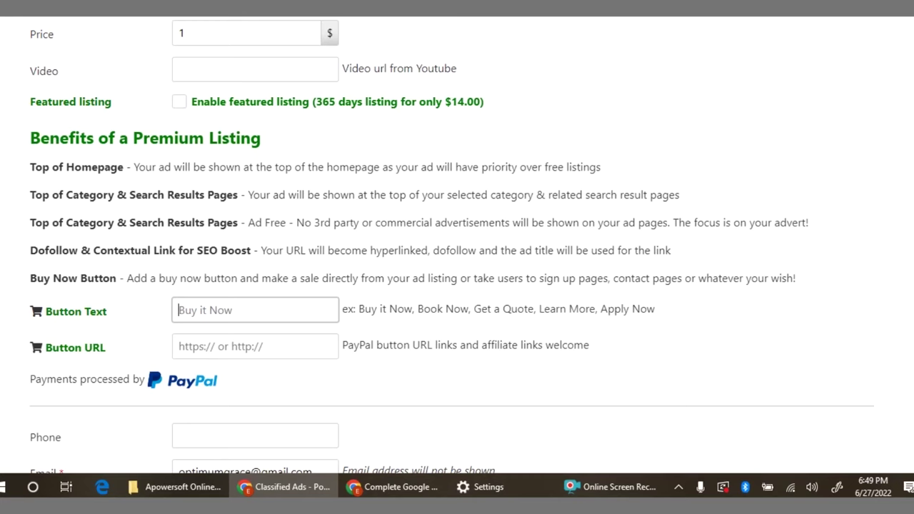
scroll(451, 246, up, 2)
scroll(452, 246, up, 3)
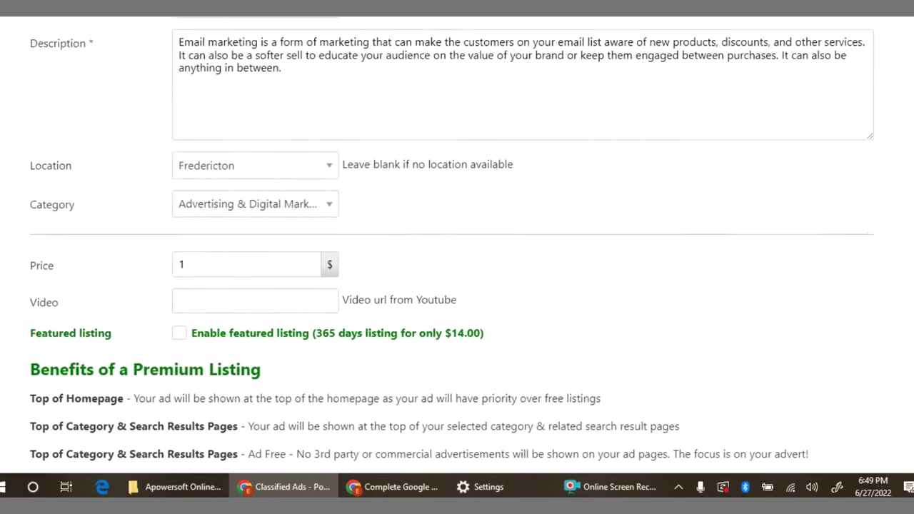
scroll(451, 246, up, 5)
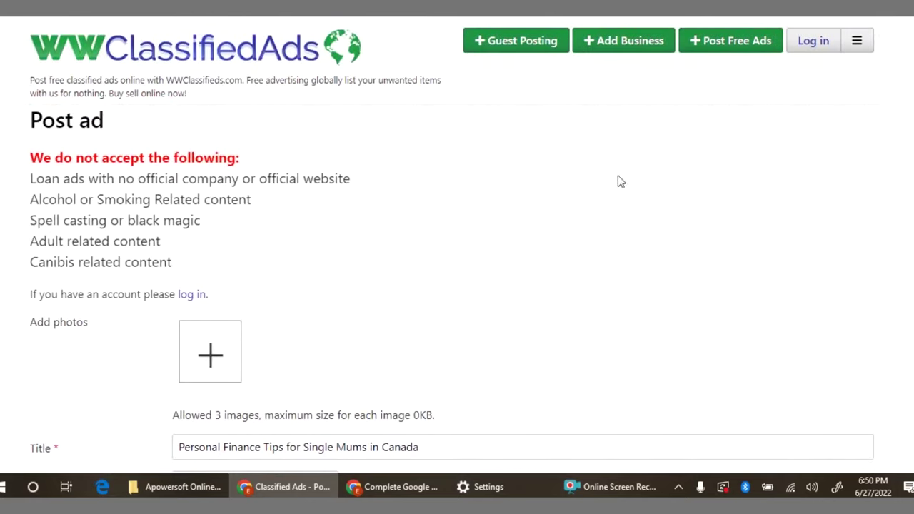
Open Add Business and Guest Posting in new tabs, then go to the Directory of Business Log in / Register page.
right_click(617, 41)
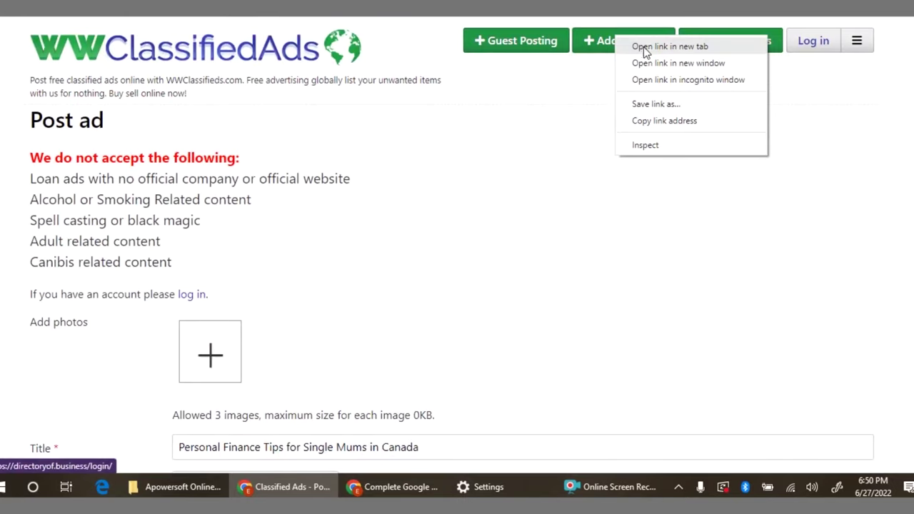
click(645, 47)
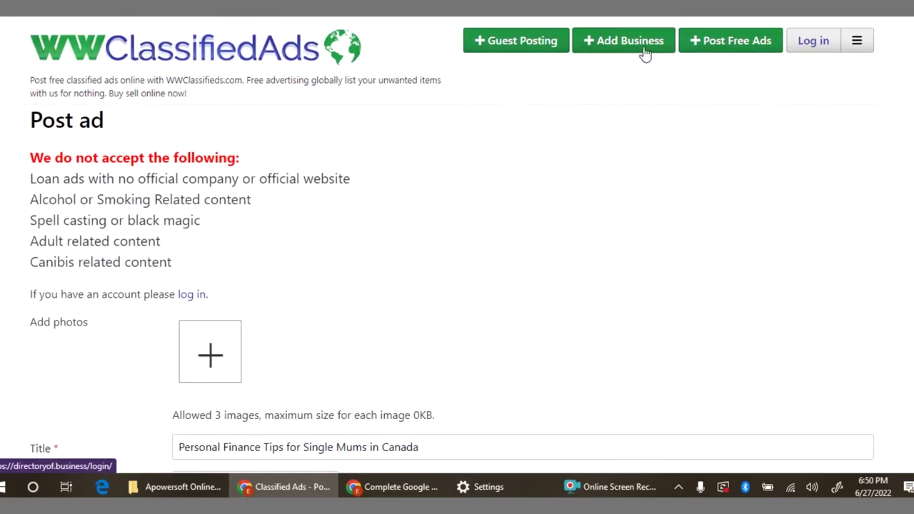
right_click(530, 44)
click(564, 52)
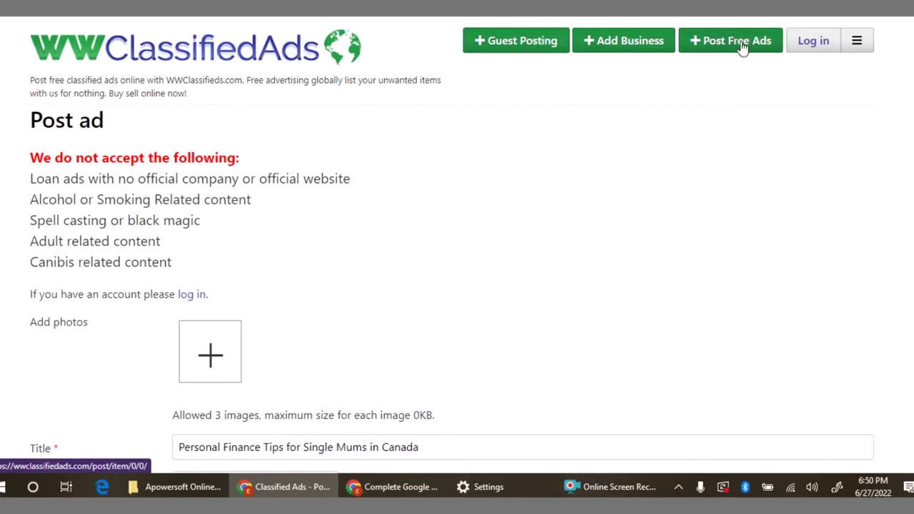
click(866, 45)
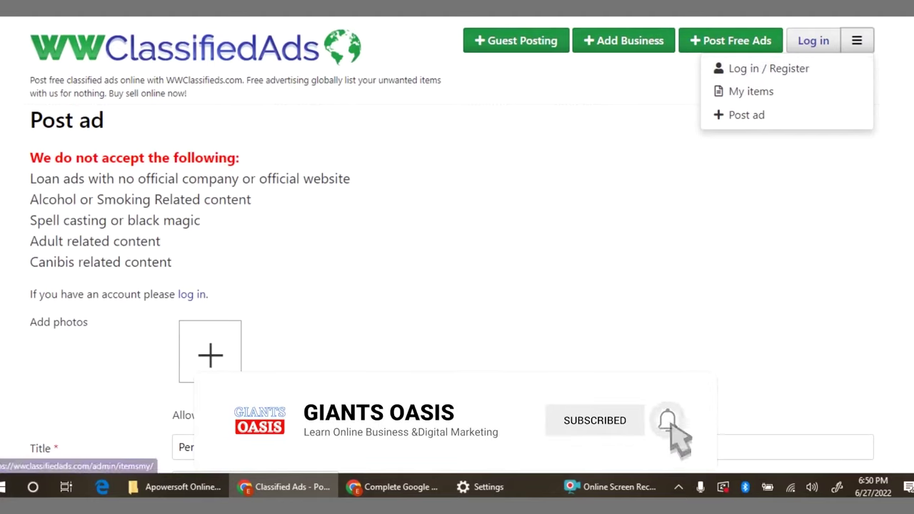
click(748, 70)
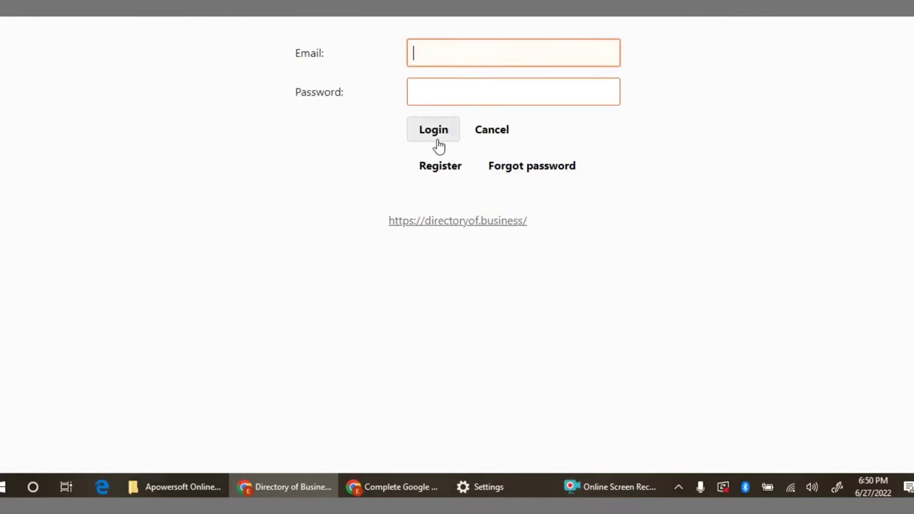
Register a new Directory of Business account, select the account-created message, and submit the login details.
click(437, 170)
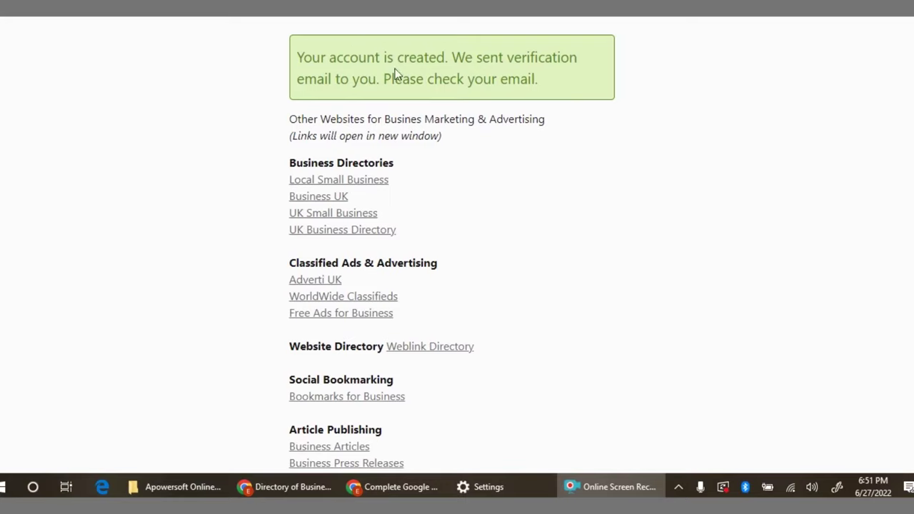
drag(293, 58, 567, 72)
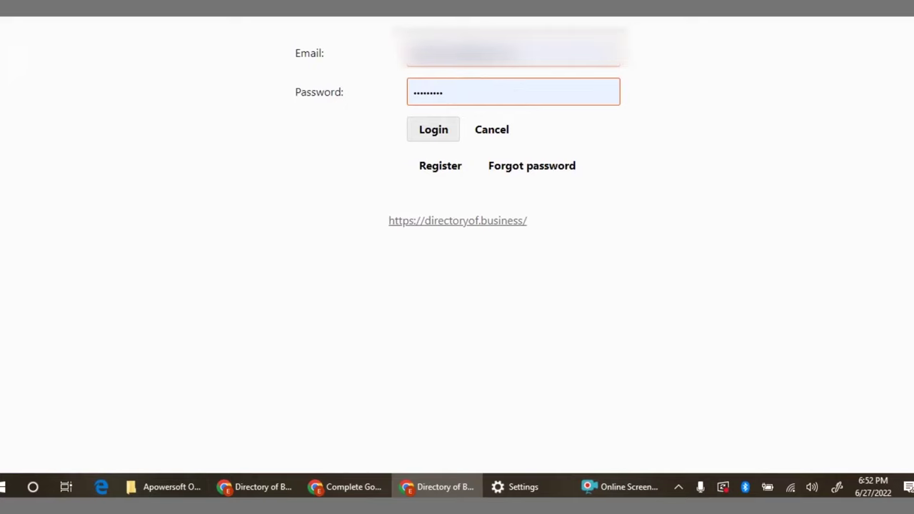
key(Return)
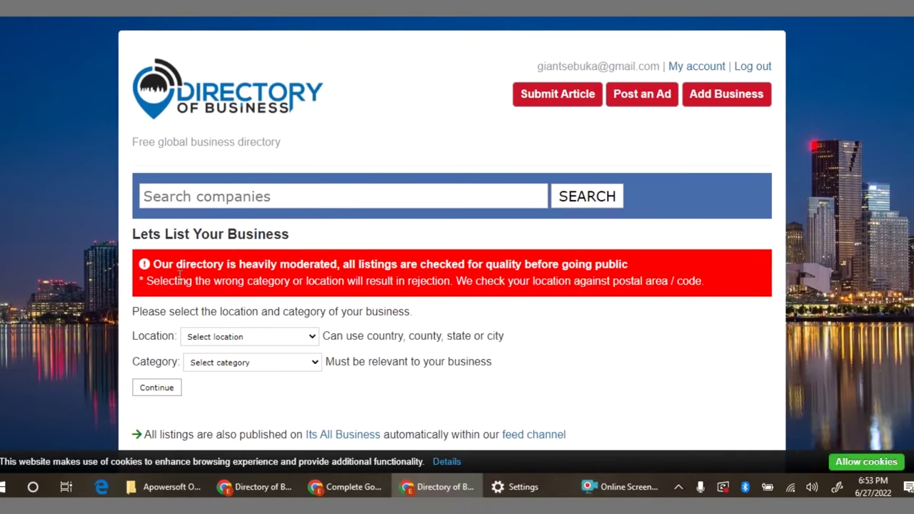
Choose Canada, Nova Scotia and Halifax as the listing location, and Finance as the category.
click(299, 337)
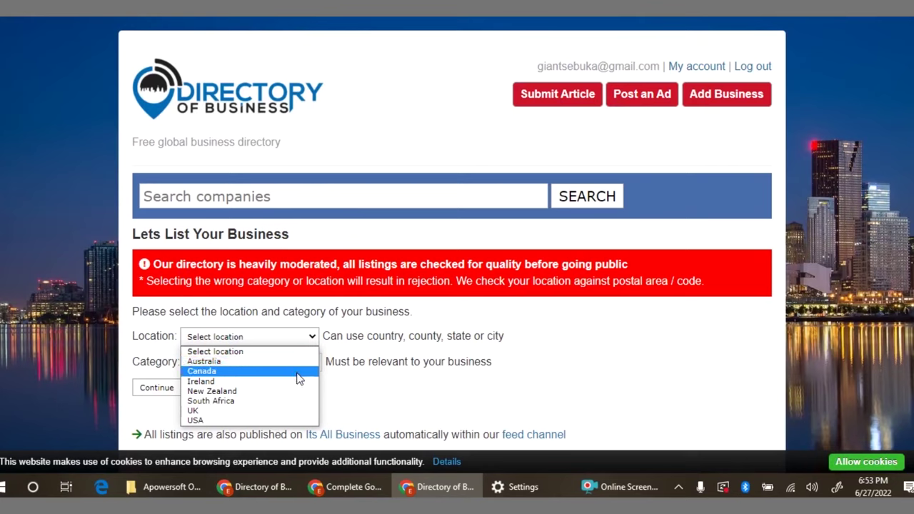
click(299, 372)
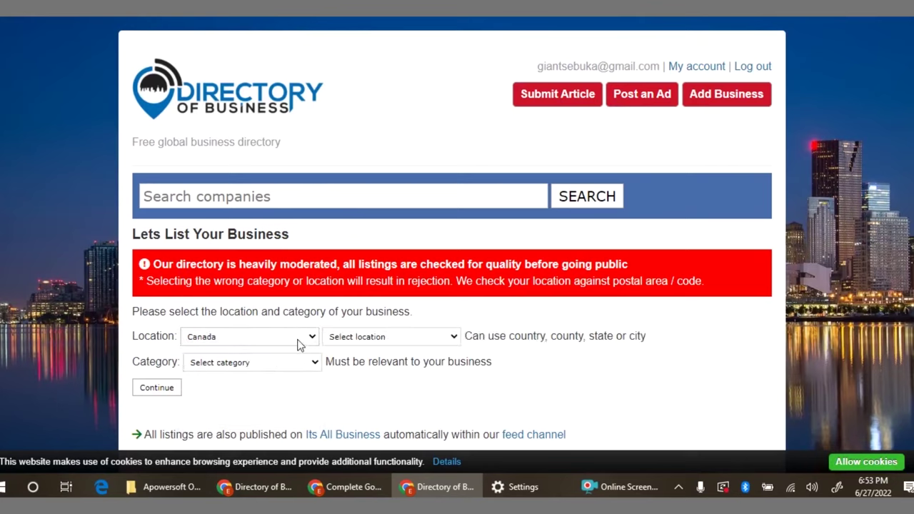
click(300, 344)
click(298, 343)
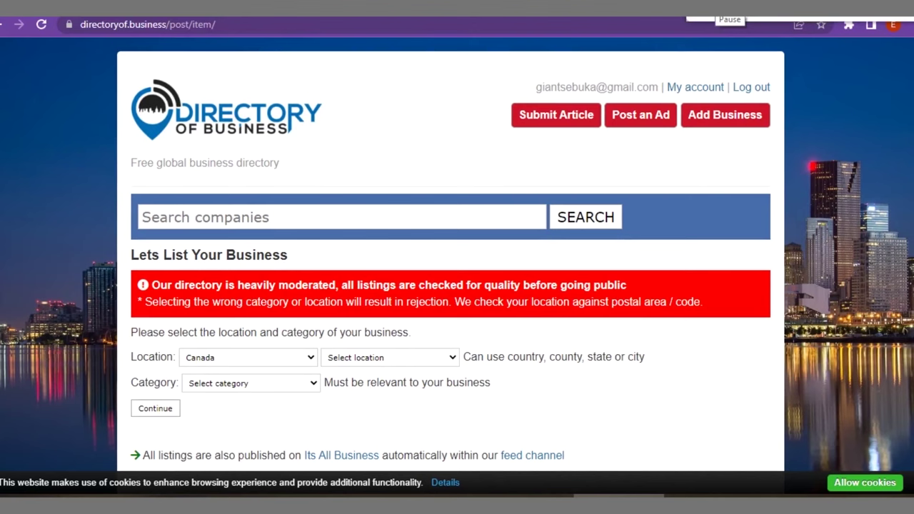
scroll(473, 284, down, 2)
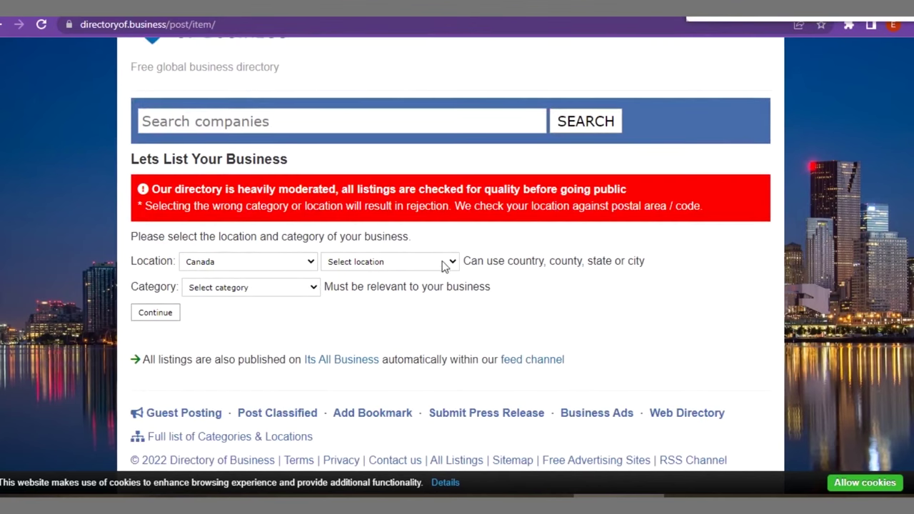
click(432, 264)
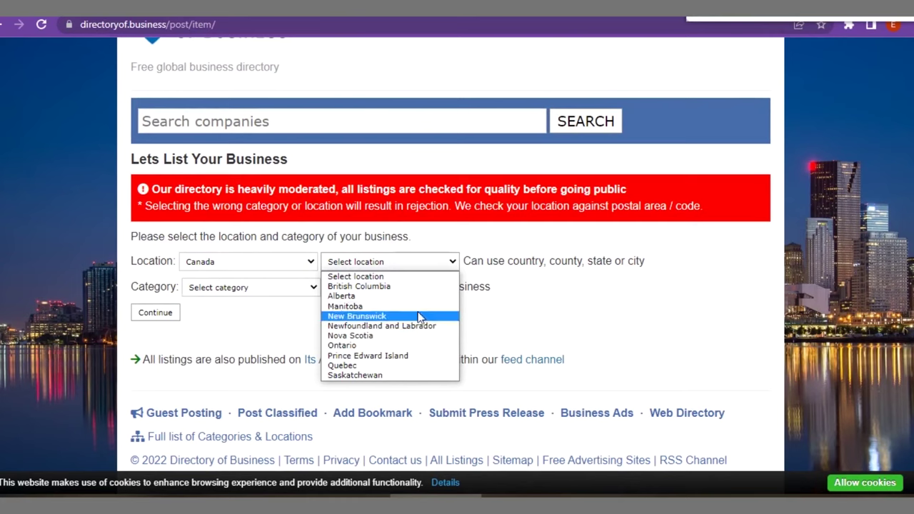
click(405, 335)
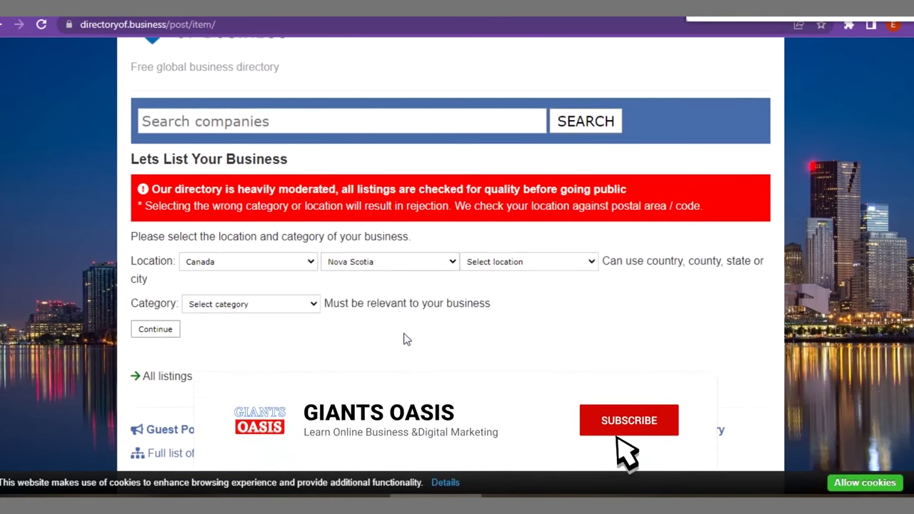
click(491, 263)
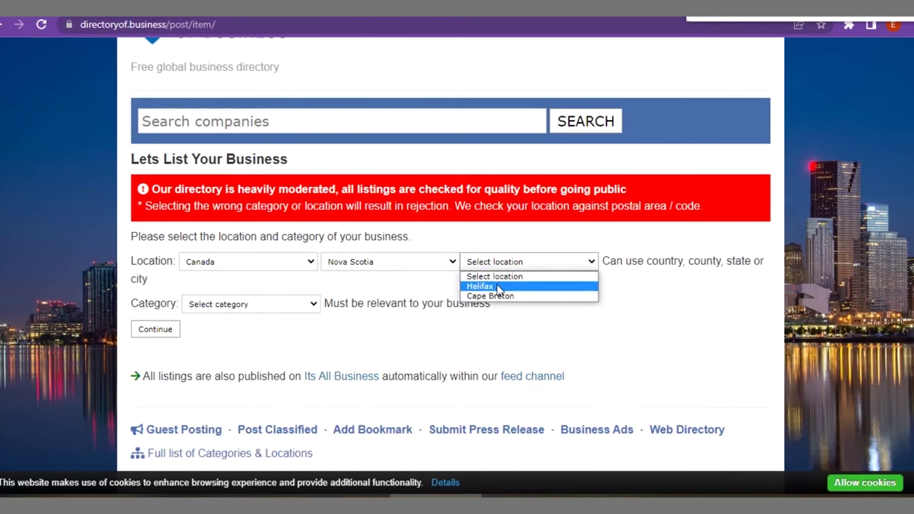
click(494, 287)
click(267, 310)
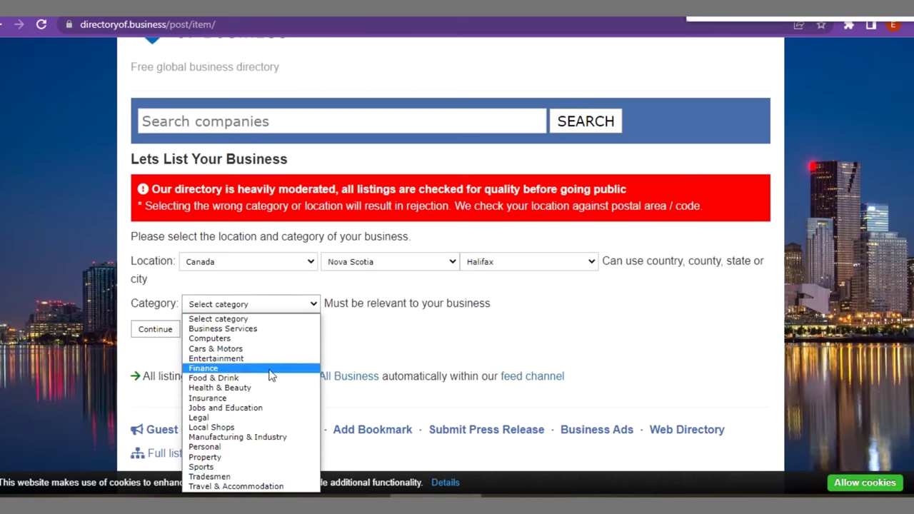
click(240, 369)
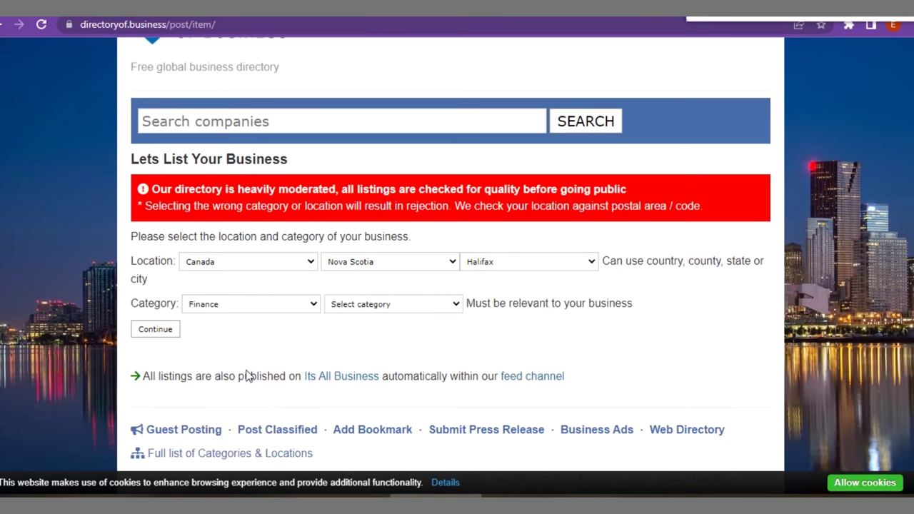
Pick Mortgage Brokers from the Finance subcategory list.
click(375, 306)
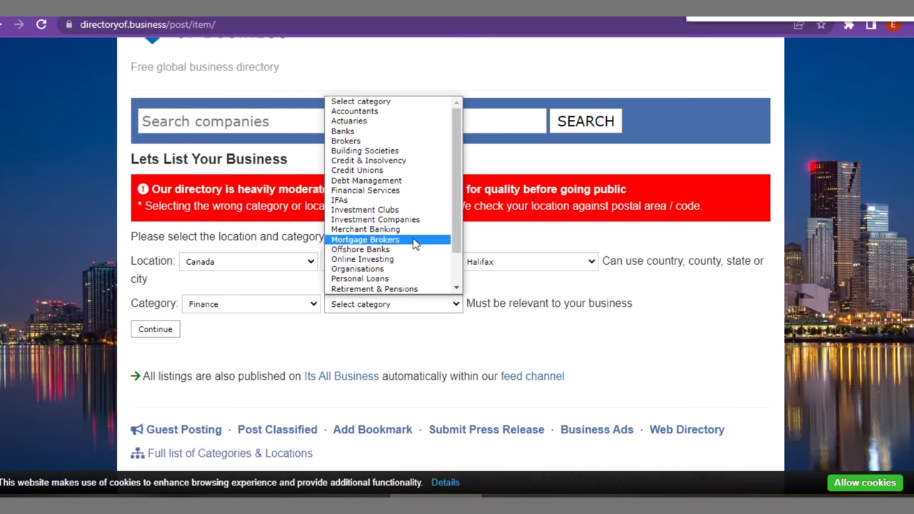
click(415, 240)
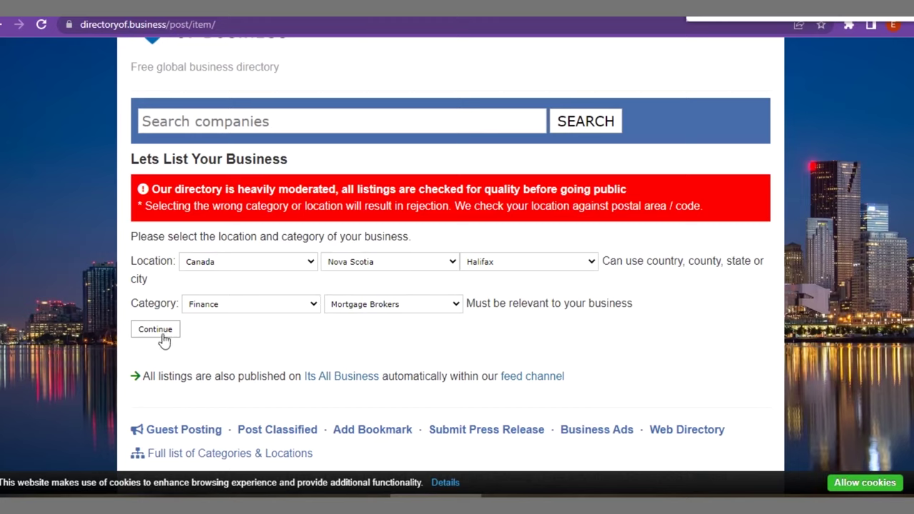
Continue with the Halifax location and Finance › Mortgage Brokers category.
click(162, 336)
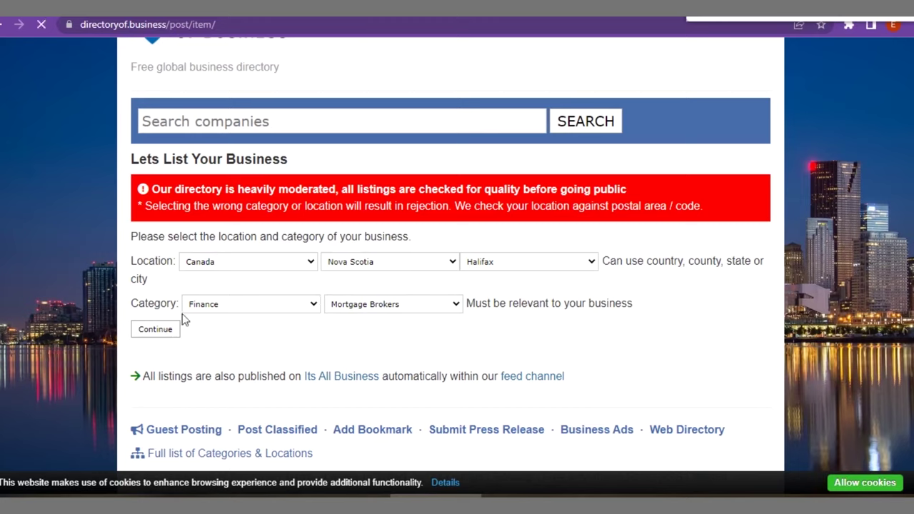